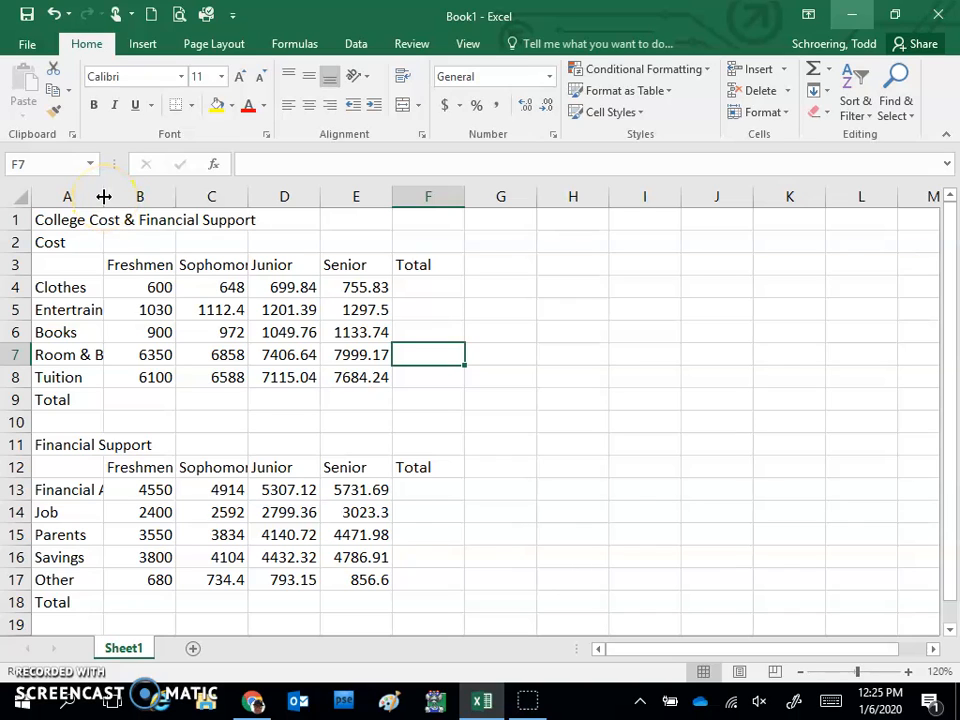
- Resize column A so its row labels fit, and autofit column C to its contents
left_click_drag(104, 196, 236, 224)
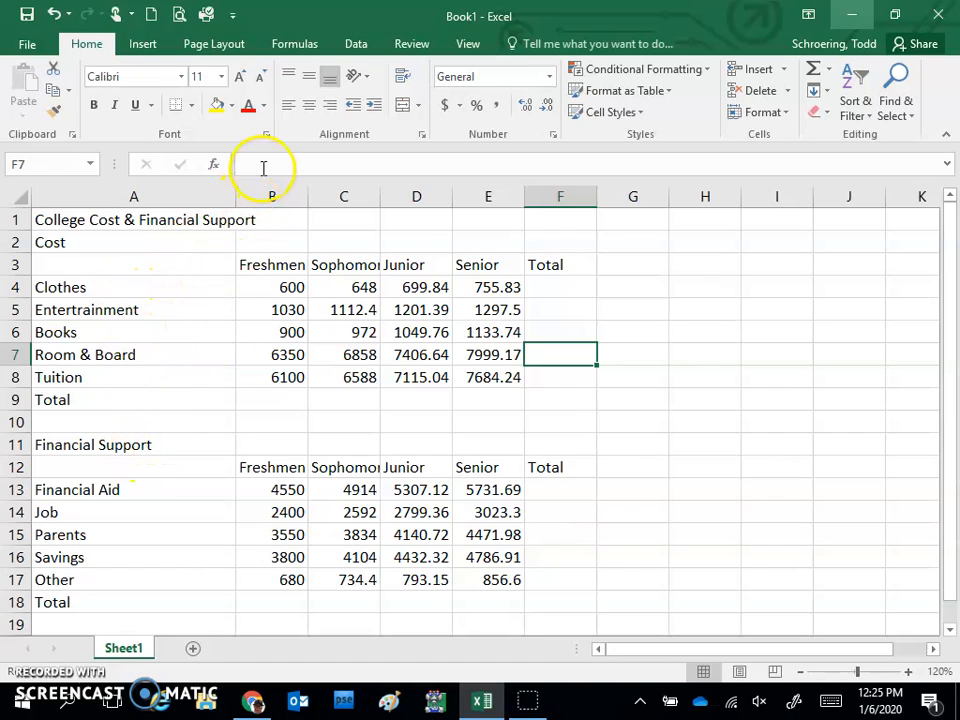
left_click_drag(235, 193, 159, 193)
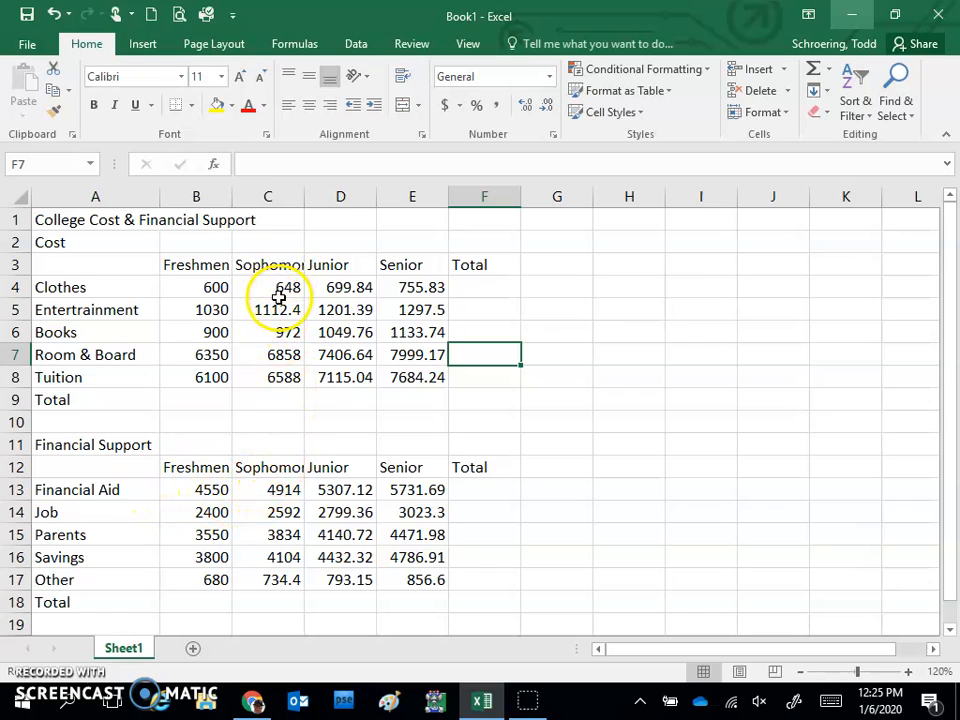
double_click(302, 193)
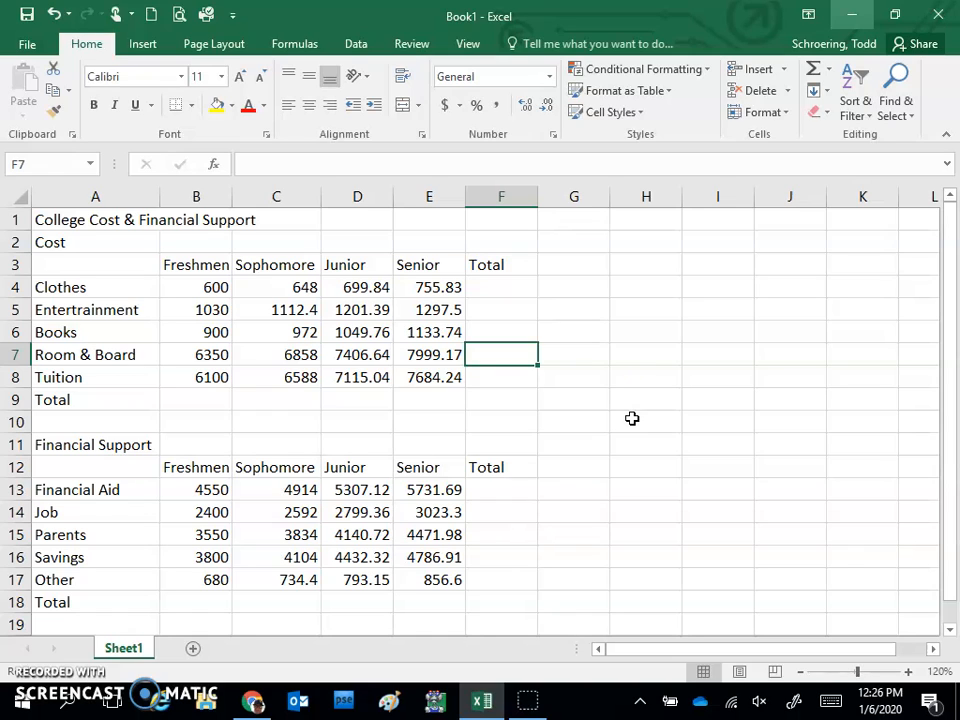
- Set the sheet's page orientation to landscape
left_click(235, 43)
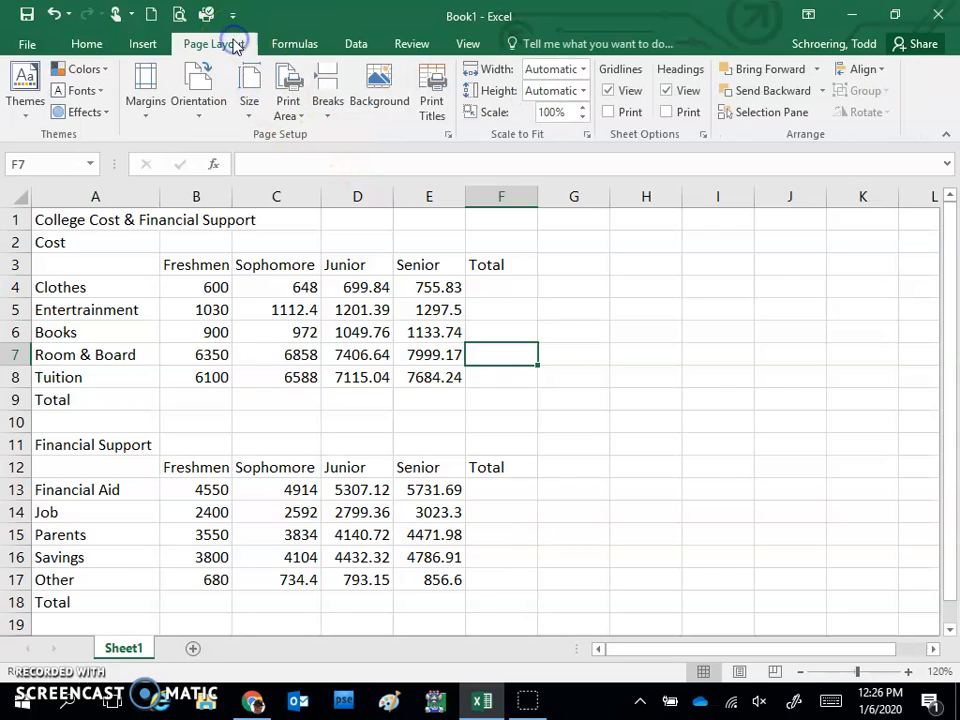
left_click(195, 115)
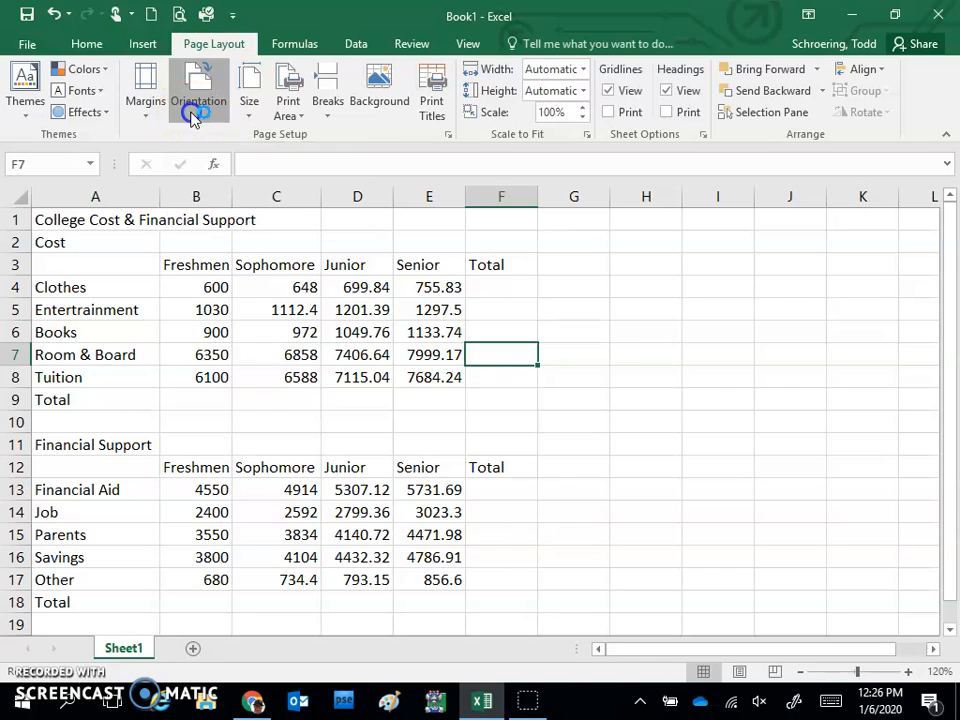
left_click(220, 188)
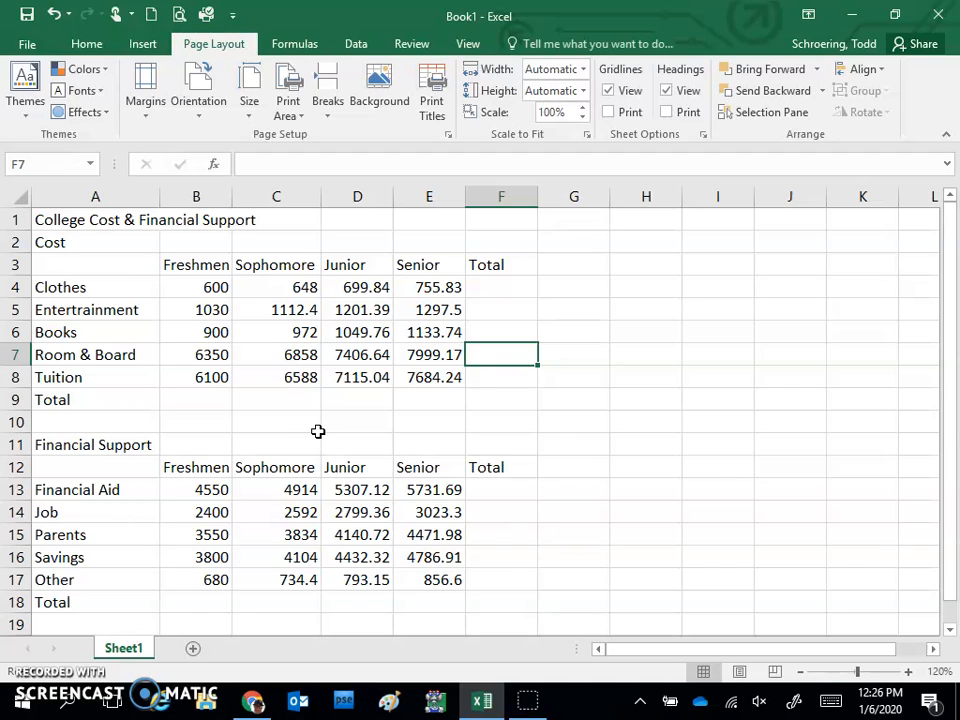
- Total the Clothes row in F4 with AutoSum over B4:E4 and fill the formula down to F8
left_click(487, 288)
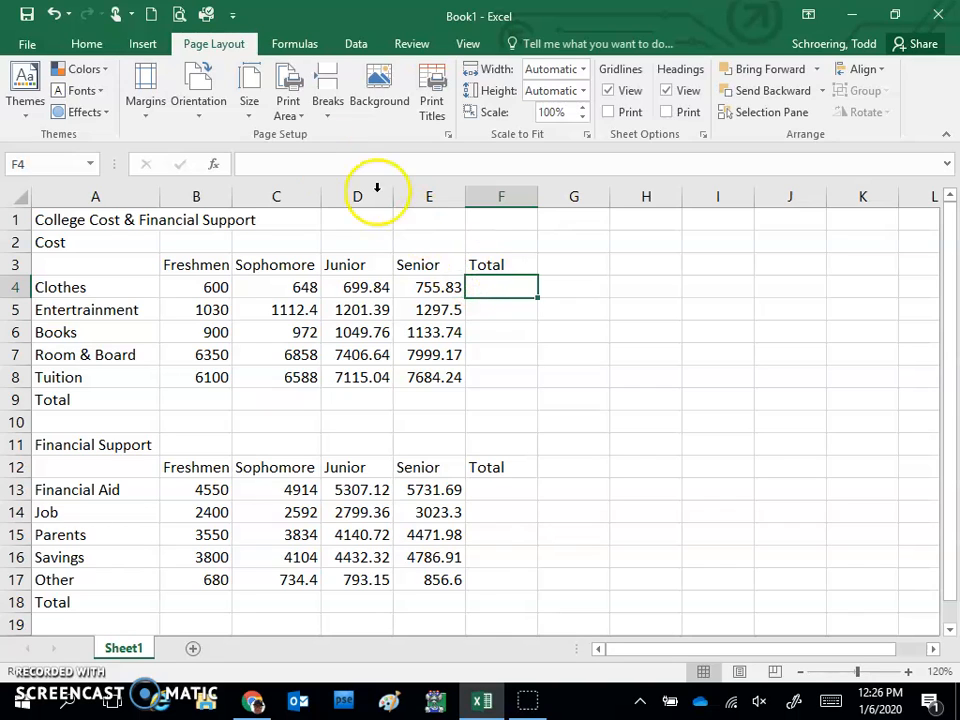
left_click(82, 42)
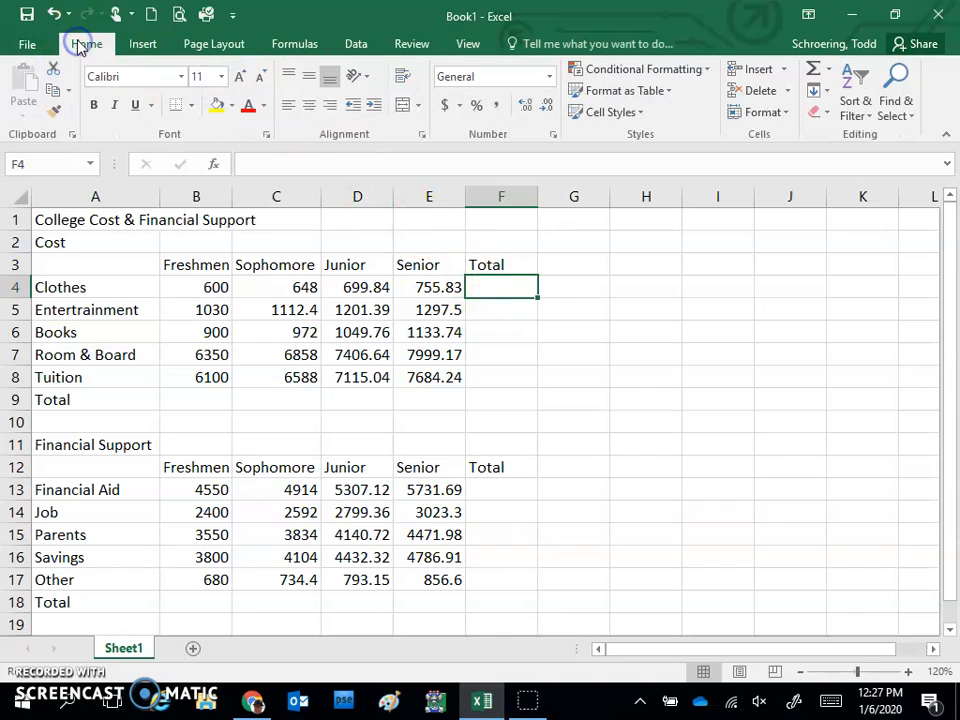
left_click(815, 72)
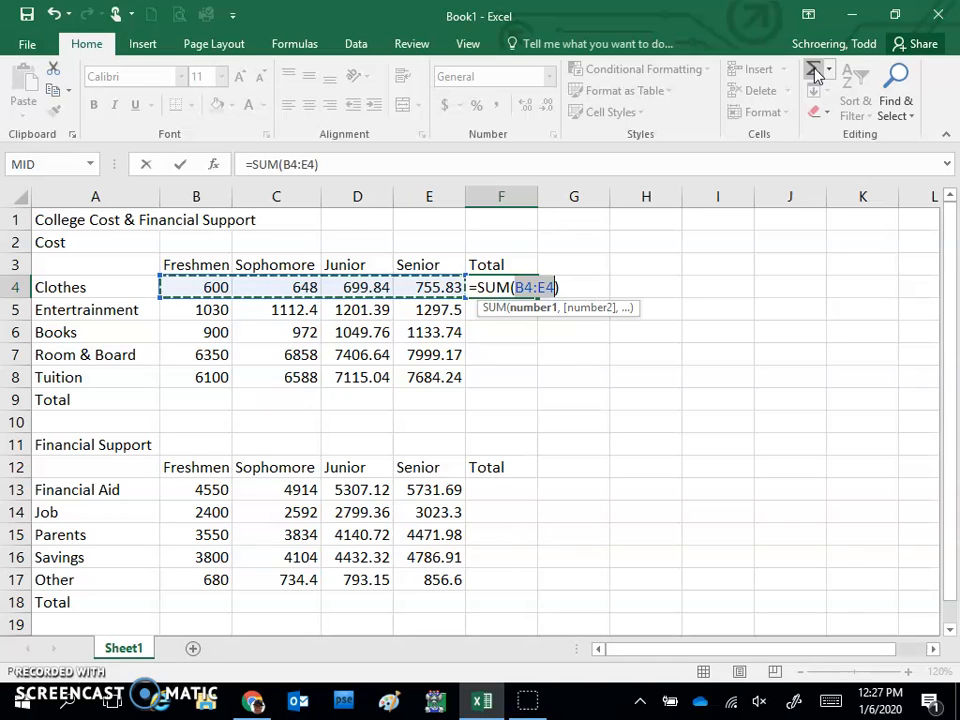
key("Return")
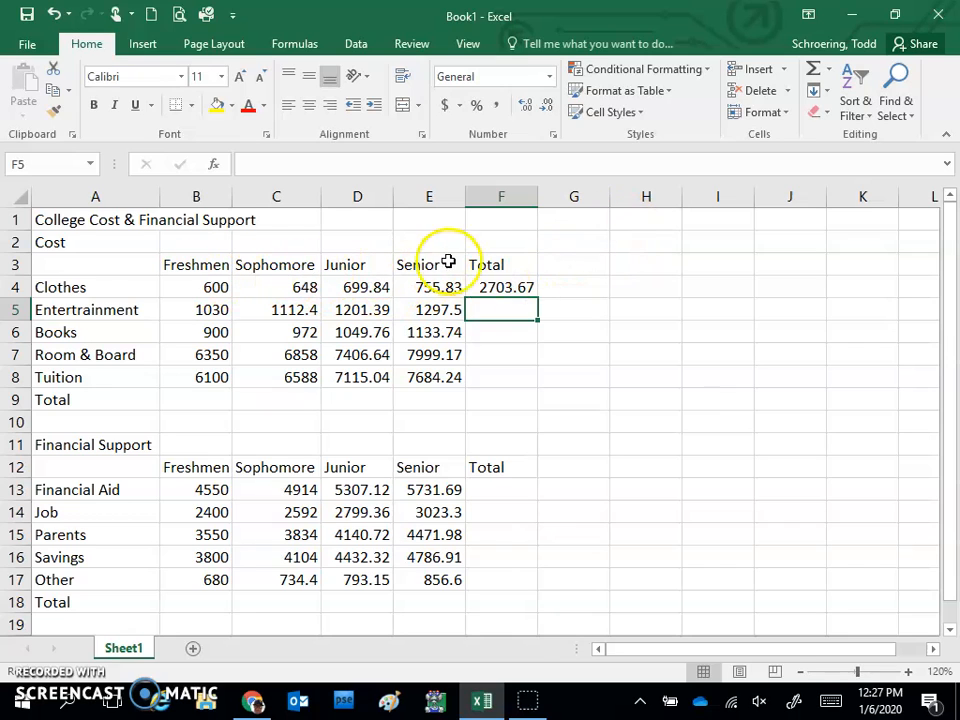
left_click(506, 288)
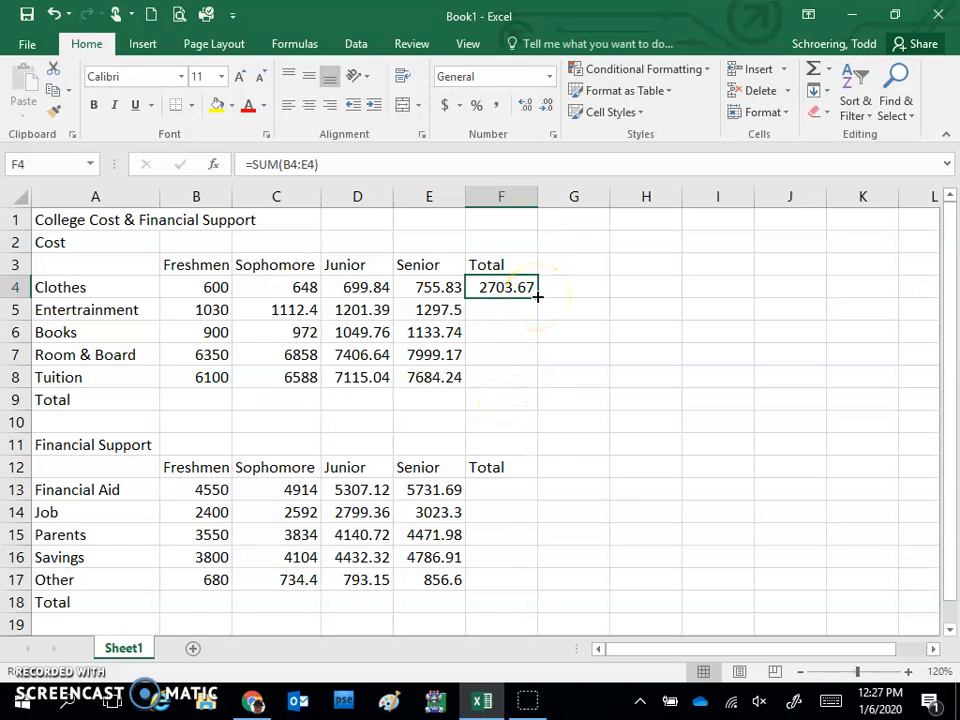
left_click_drag(537, 296, 534, 386)
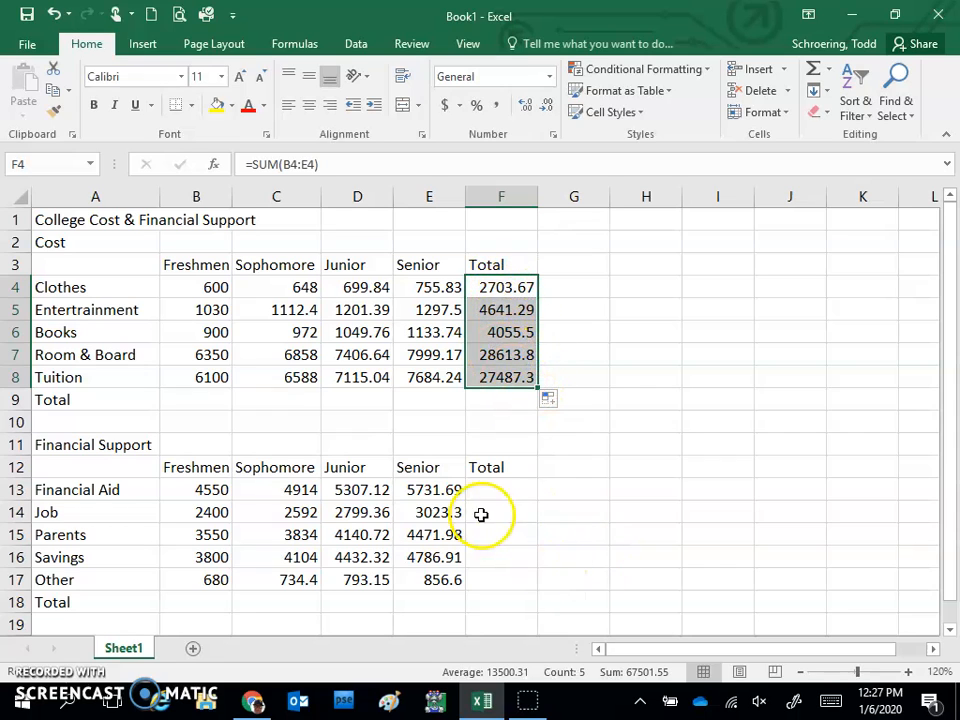
- Total the Financial Aid row in F13 with AutoSum over B13:E13 and fill the formula down to F17
left_click(490, 485)
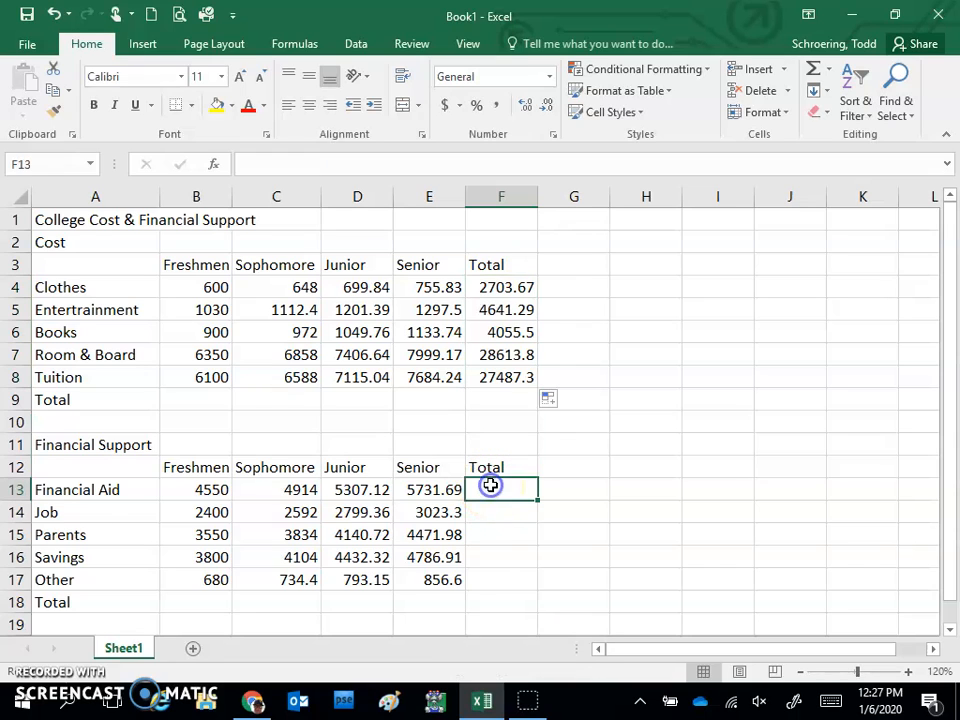
left_click(816, 66)
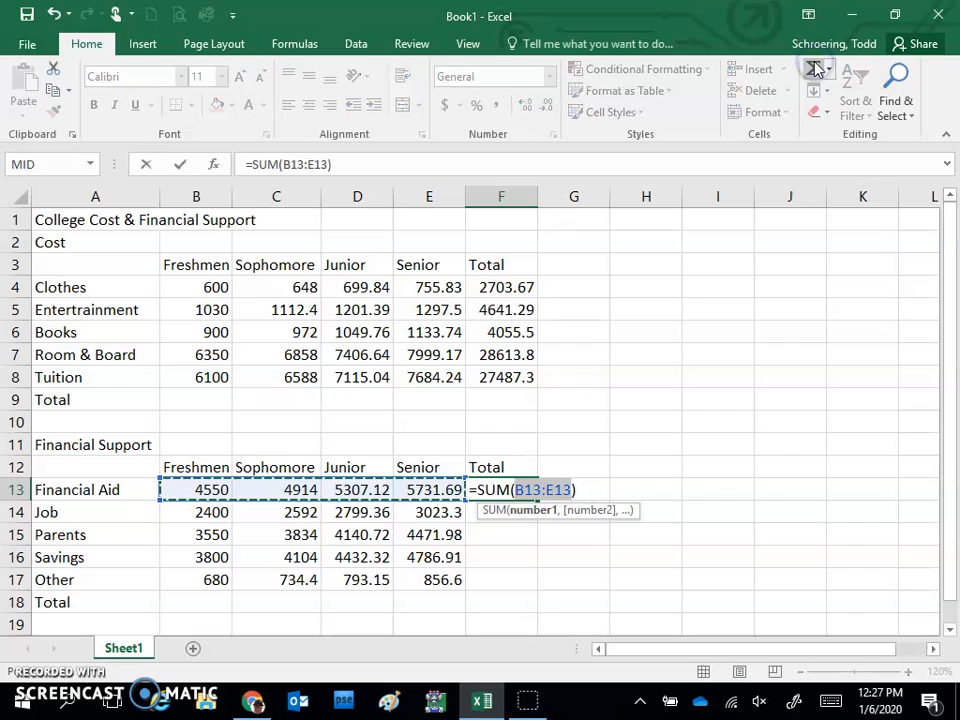
key("Return")
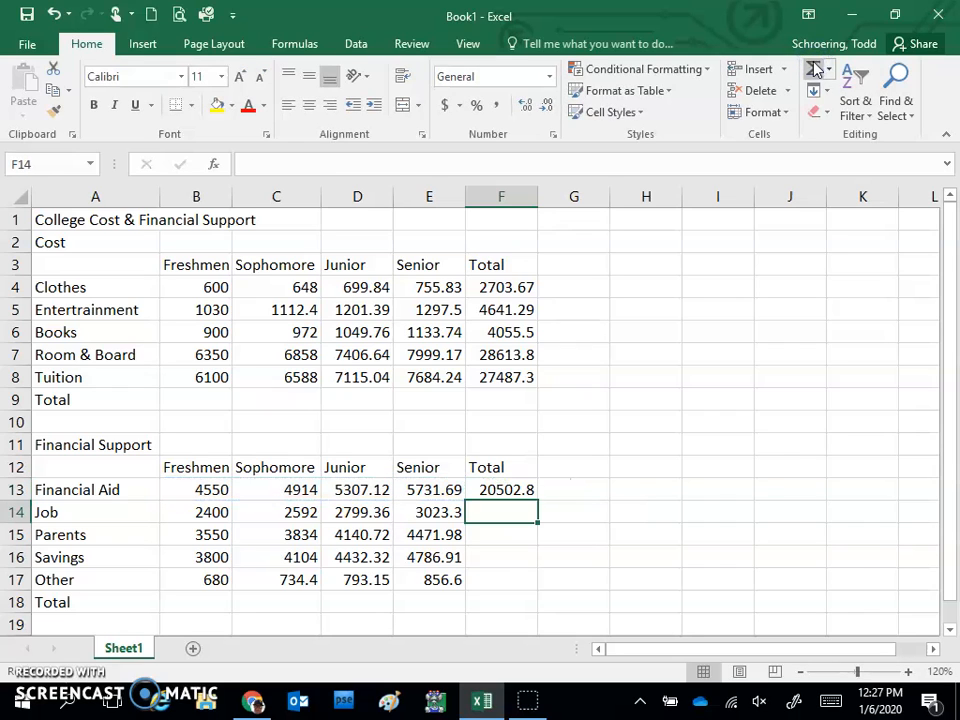
left_click(495, 490)
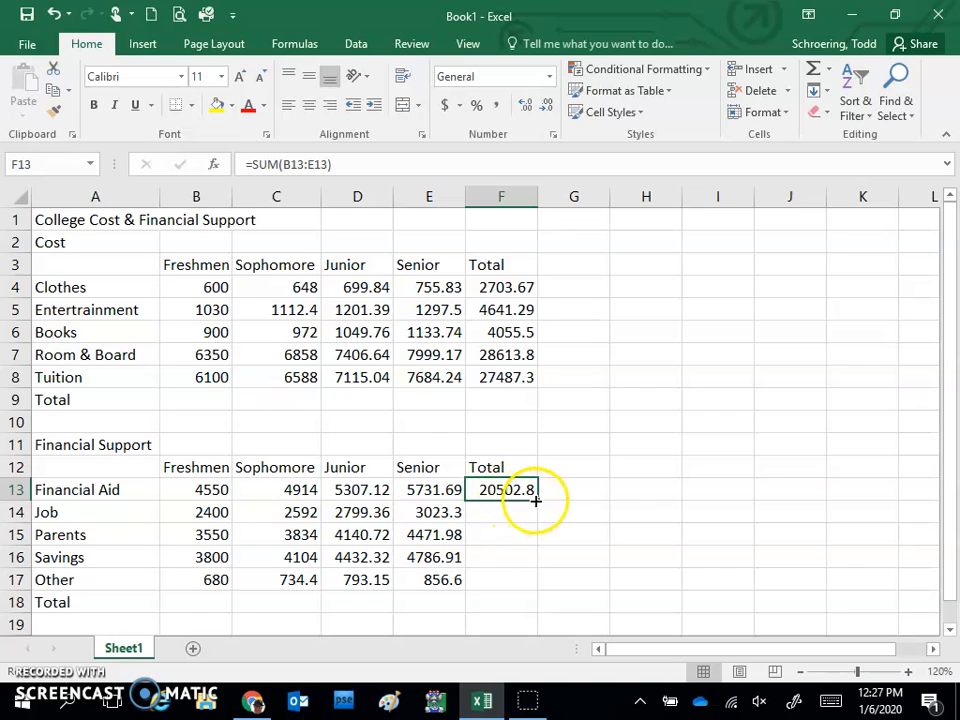
left_click_drag(539, 499, 544, 589)
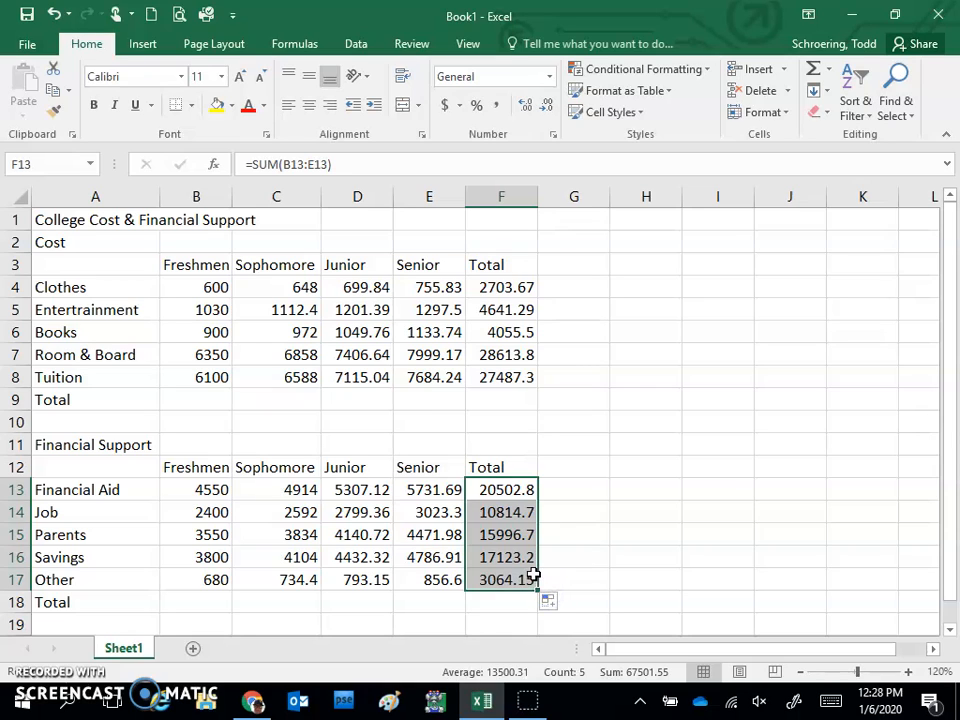
- Sum the Freshmen costs B4:B8 in B9 with AutoSum and fill the formula across to F9
left_click(195, 398)
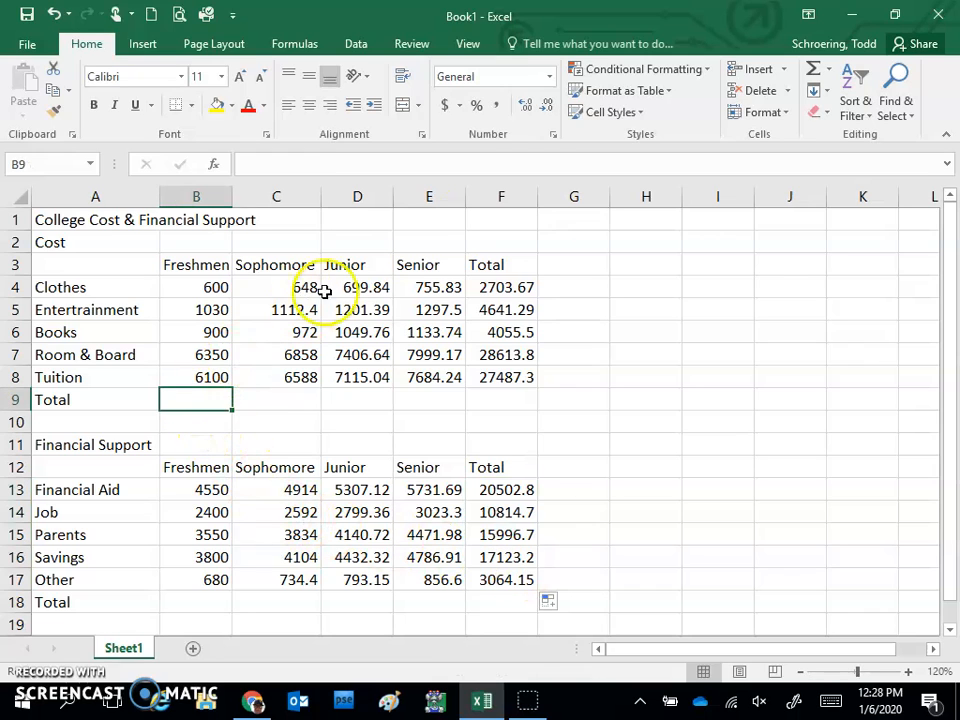
left_click(813, 72)
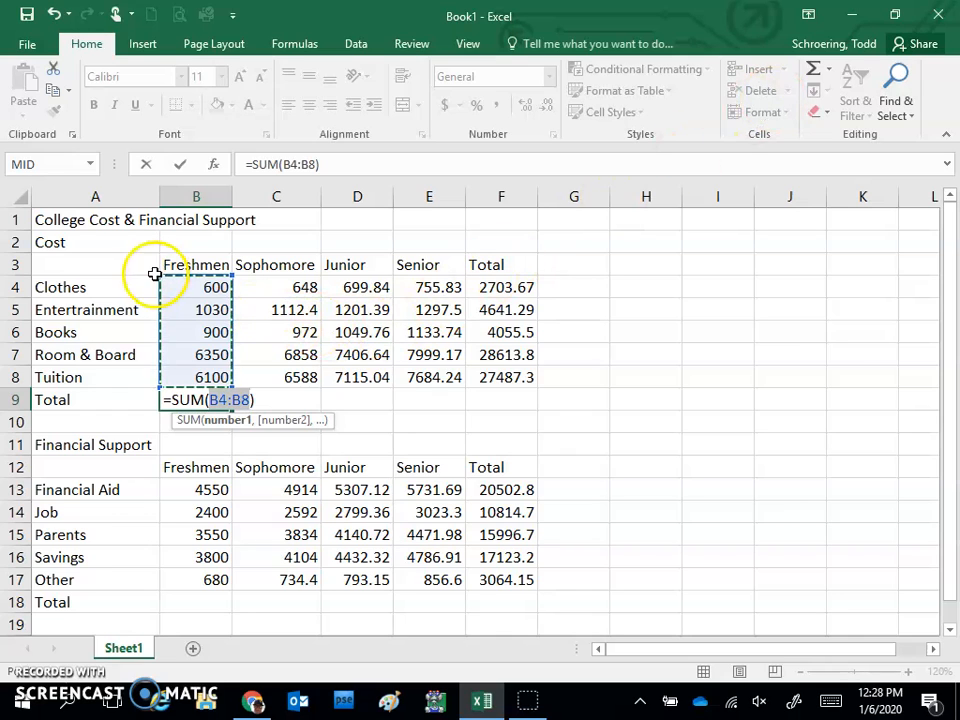
key("Return")
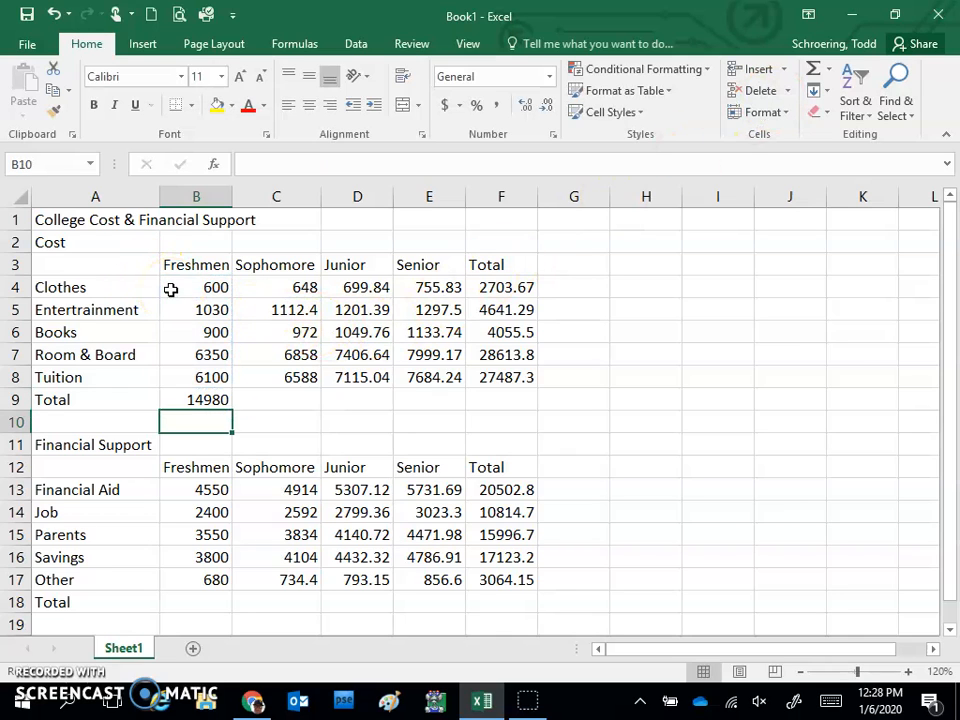
left_click(200, 401)
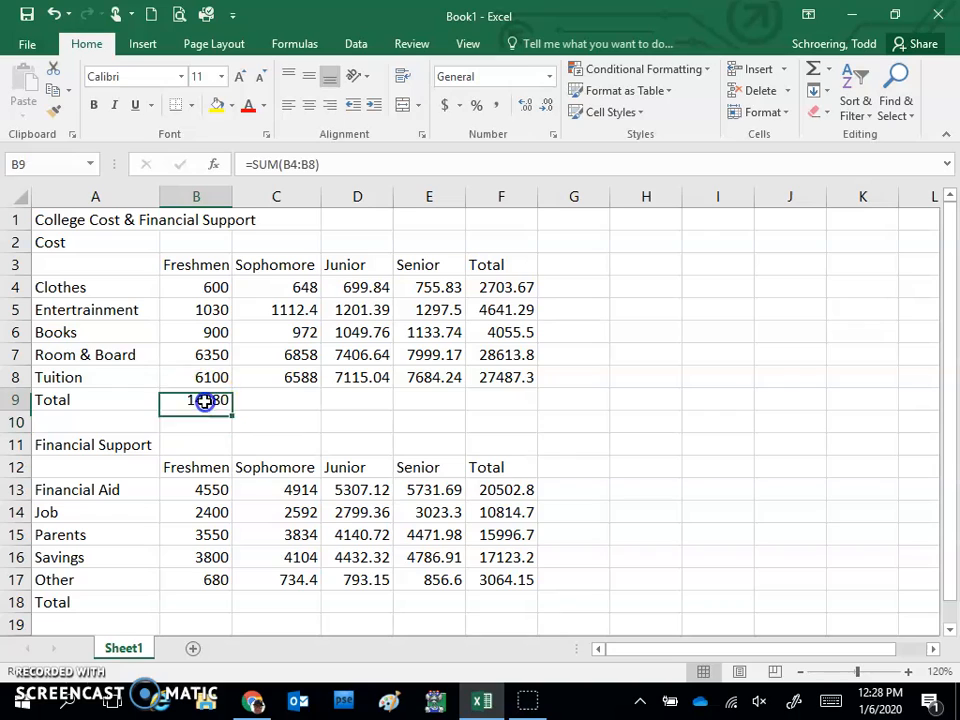
left_click_drag(233, 409, 514, 412)
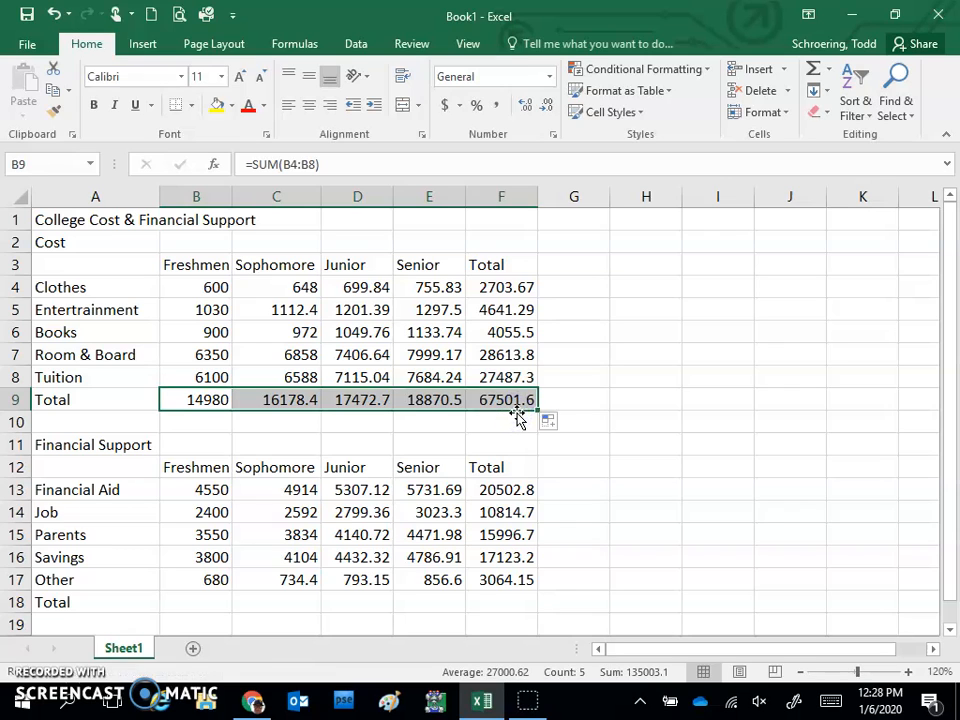
- Sum the Freshmen financial support B13:B17 in B18 with AutoSum and fill the formula across to F18
left_click(200, 602)
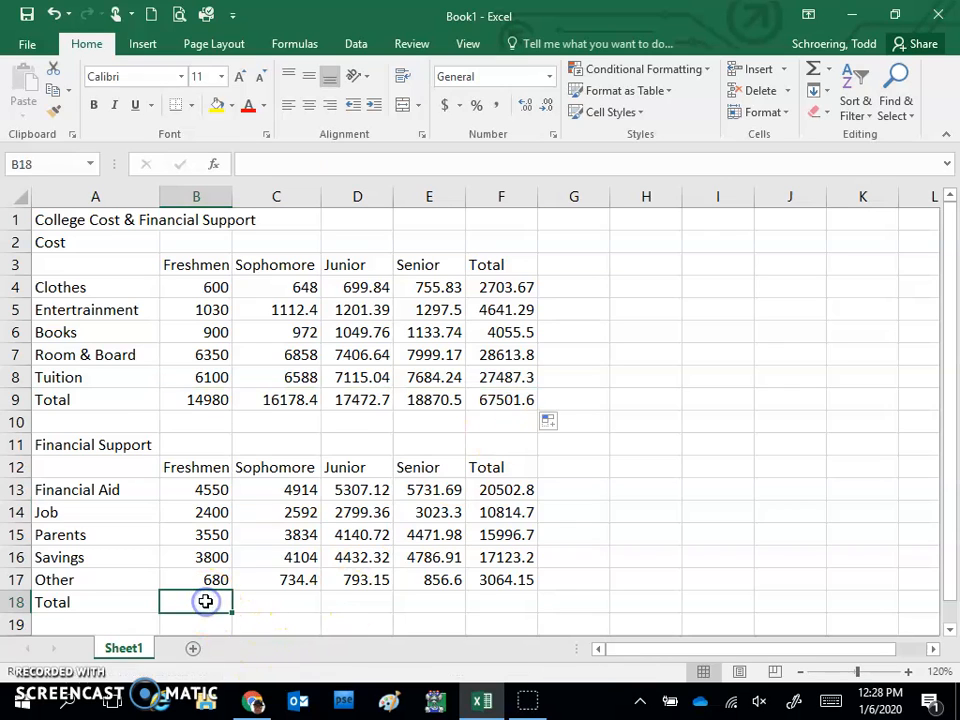
left_click(813, 70)
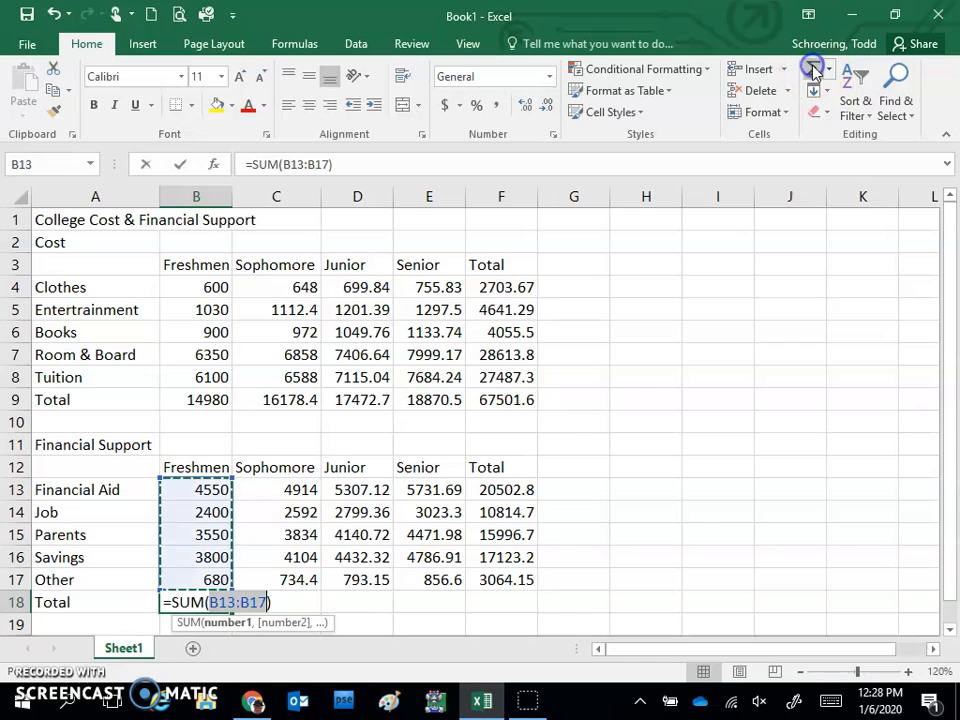
key("Return")
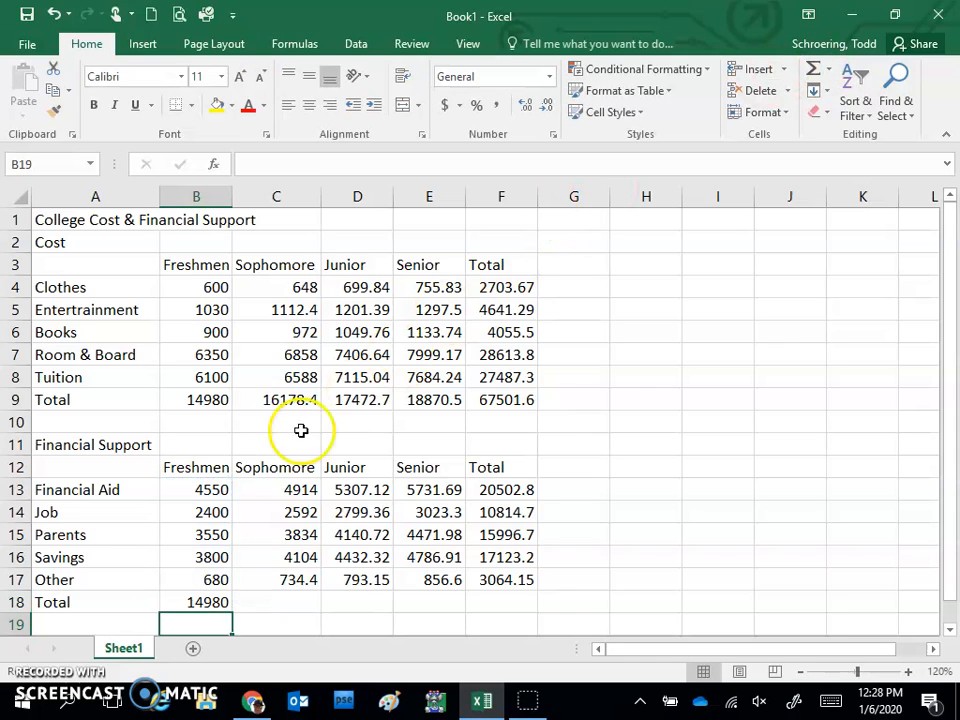
left_click(194, 600)
left_click_drag(232, 612, 510, 600)
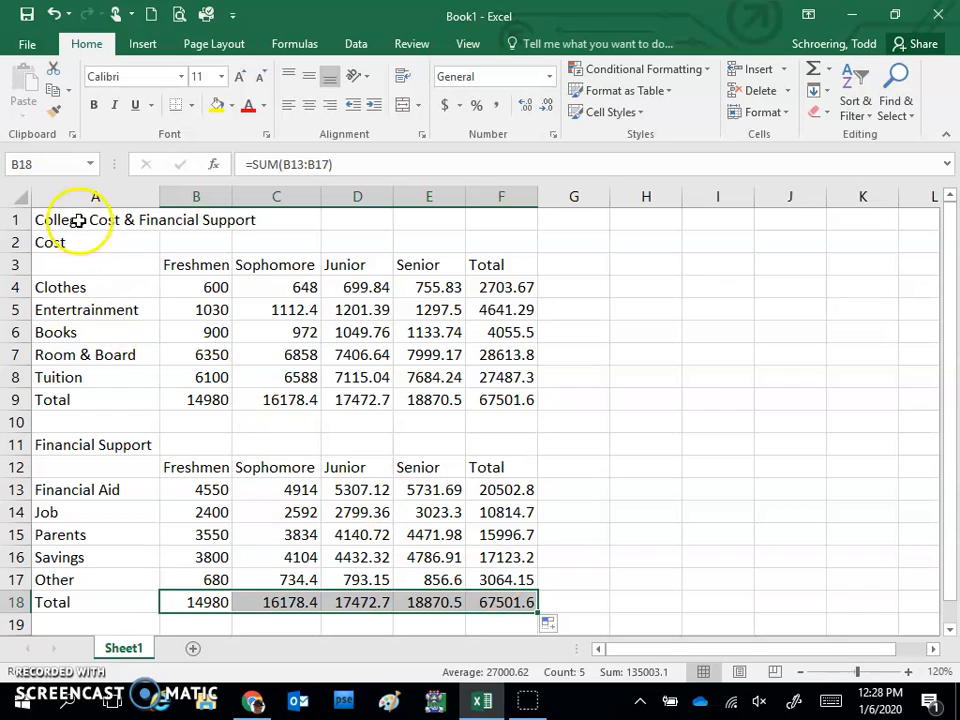
- Merge and center the main title across A1:F1, the Cost heading across A2:F2 and the Financial Support heading across A11:F11
left_click_drag(48, 221, 489, 212)
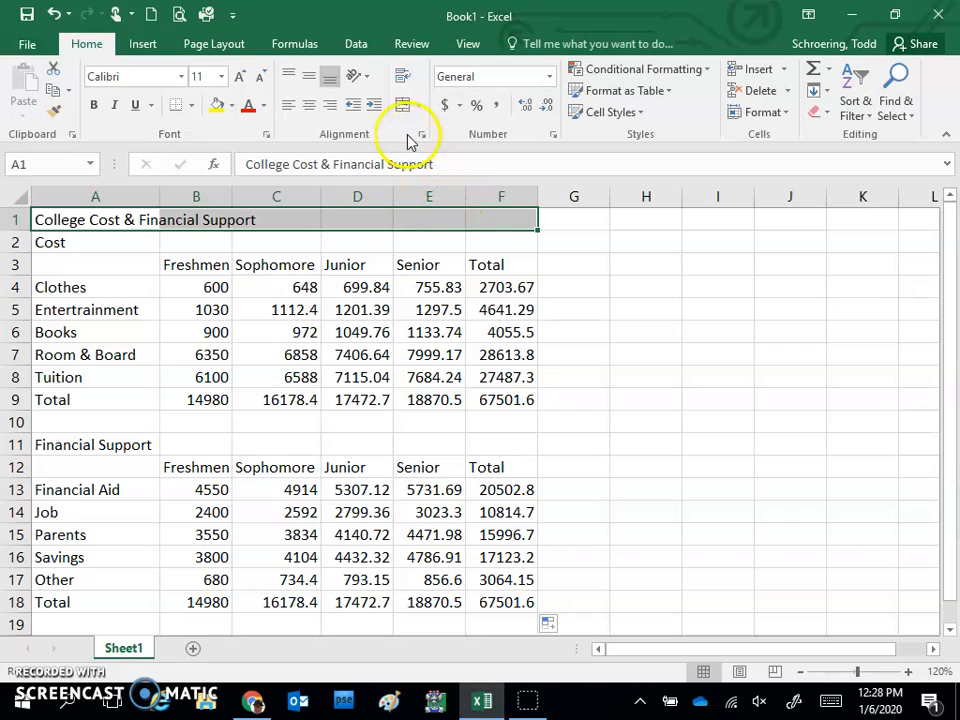
left_click(401, 105)
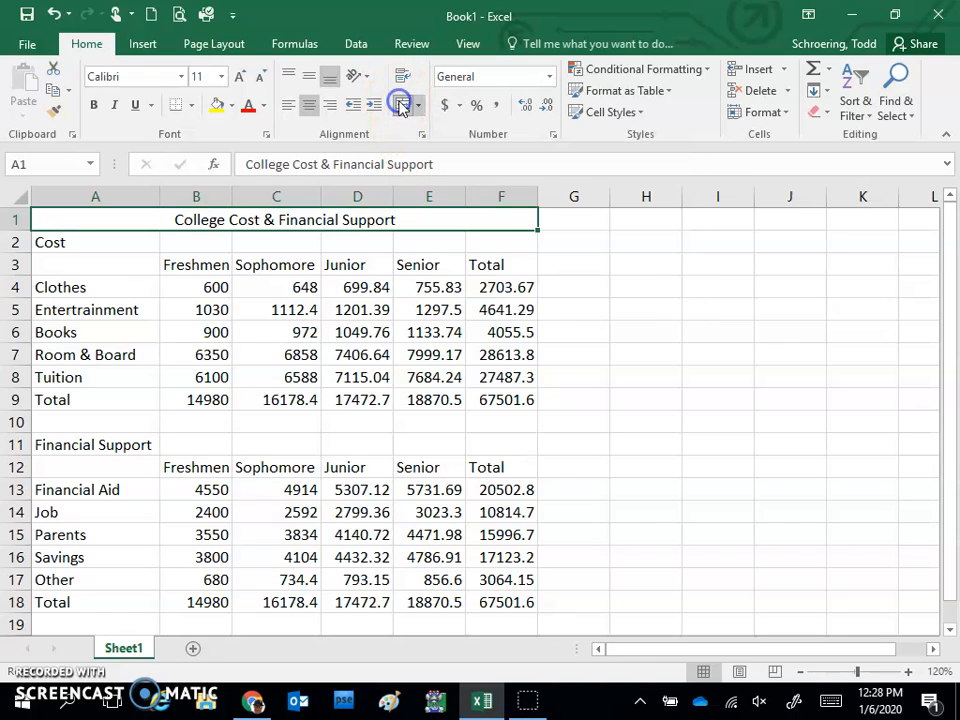
left_click(72, 240)
left_click_drag(72, 240, 501, 246)
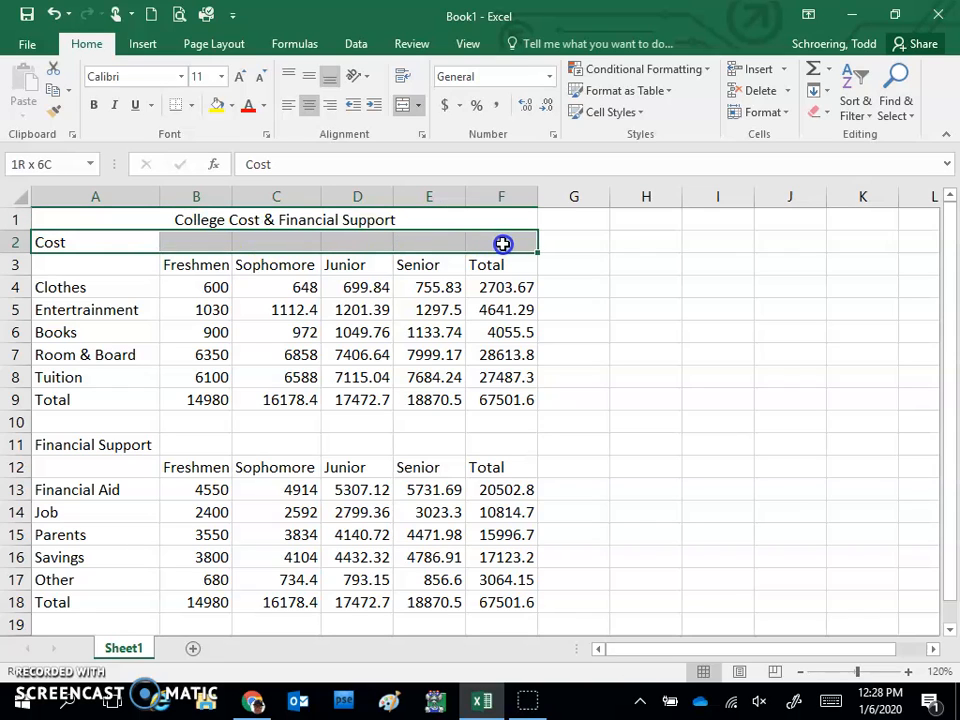
left_click(405, 107)
left_click(93, 445)
left_click_drag(93, 445, 498, 444)
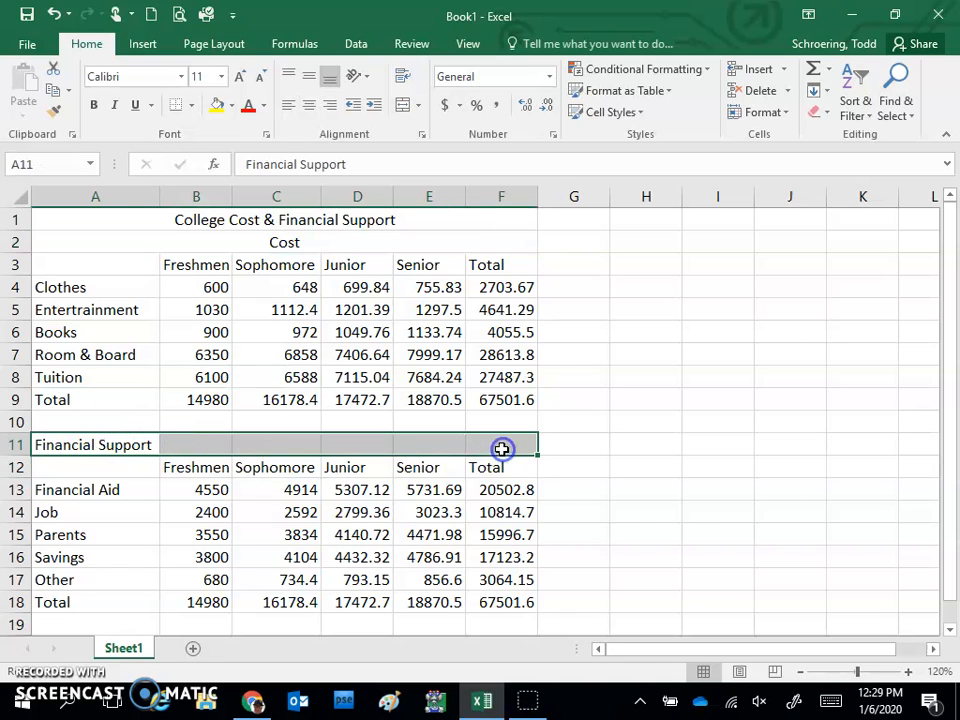
left_click(405, 107)
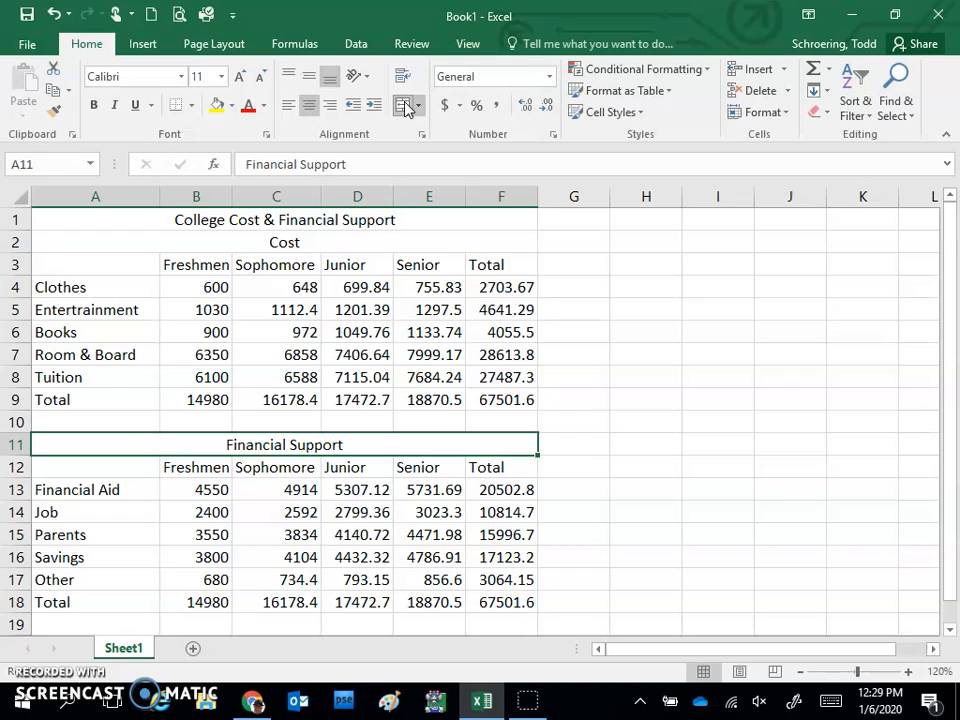
- Format the main title in A1 as 24-point Berlin Sans FB in dark green
left_click(331, 221)
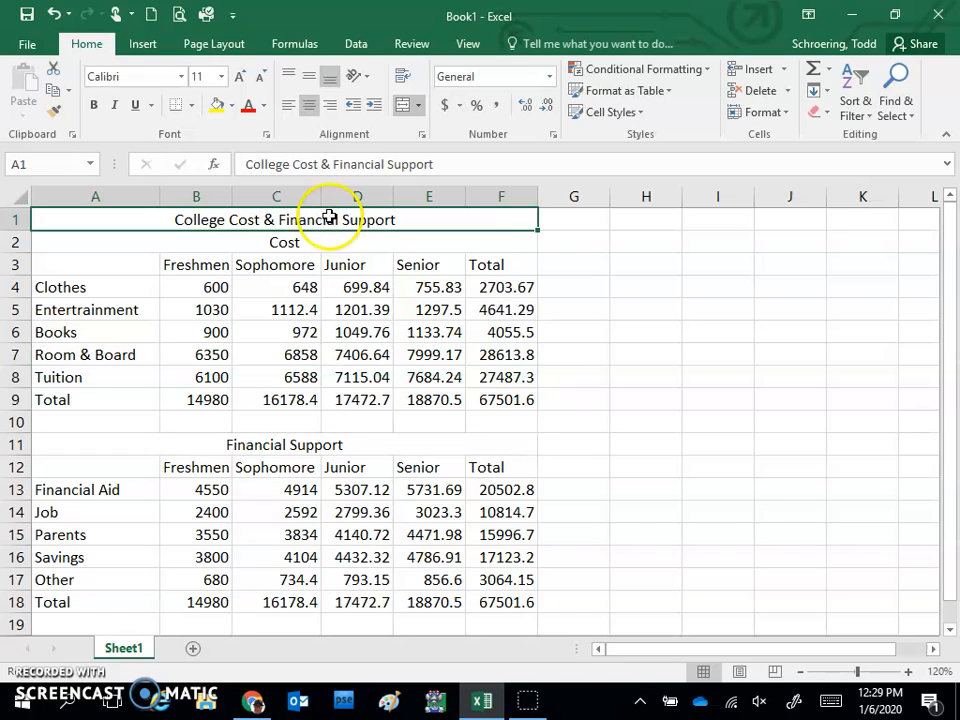
left_click(221, 77)
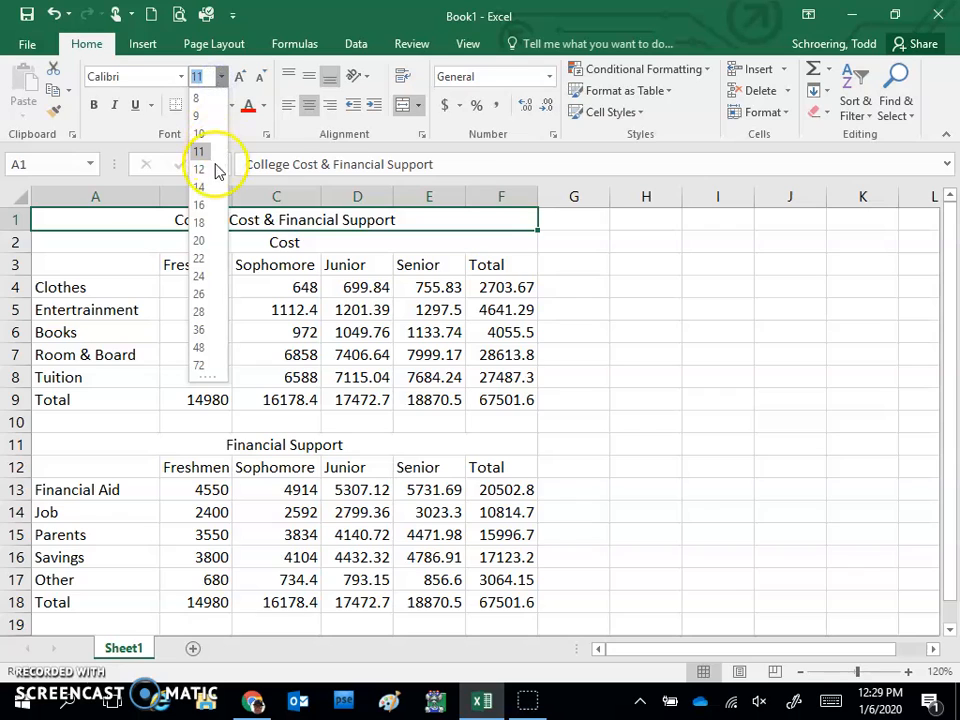
left_click(199, 274)
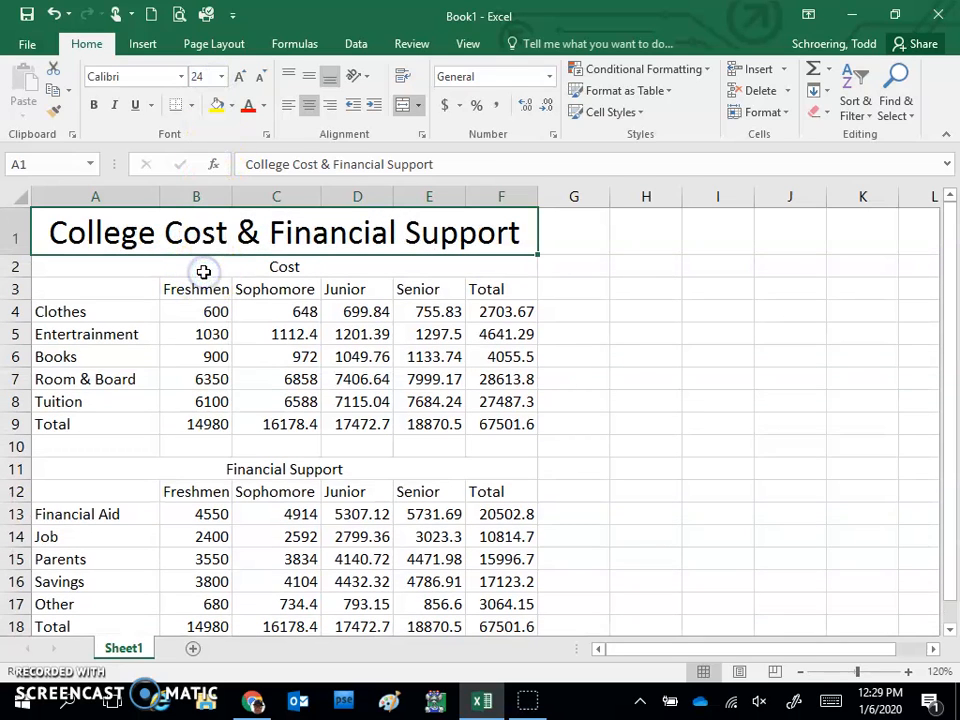
left_click(181, 77)
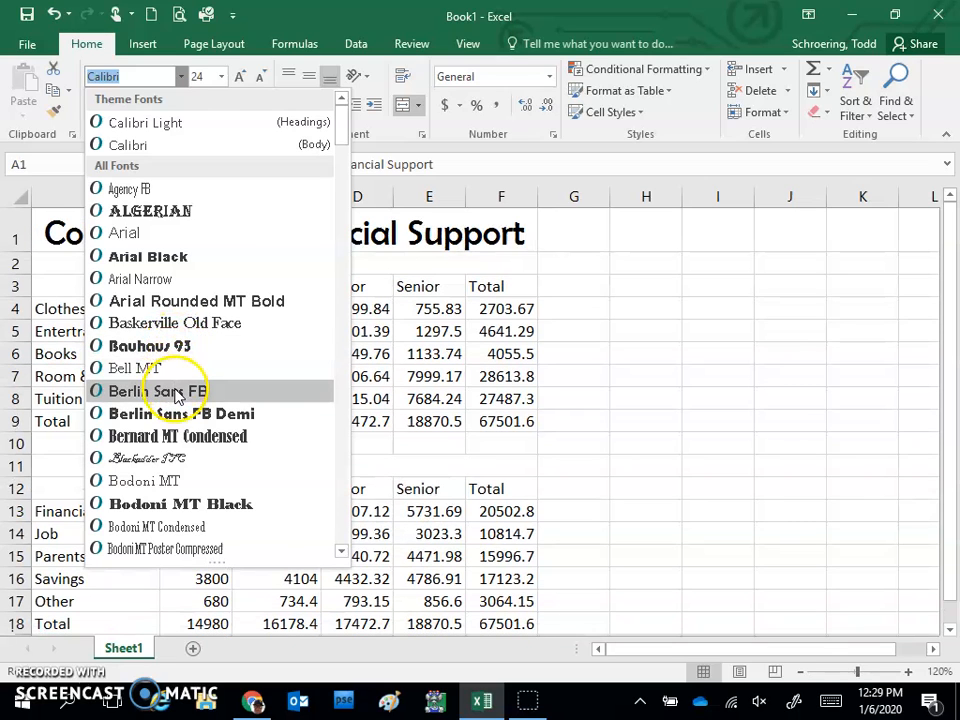
left_click(176, 392)
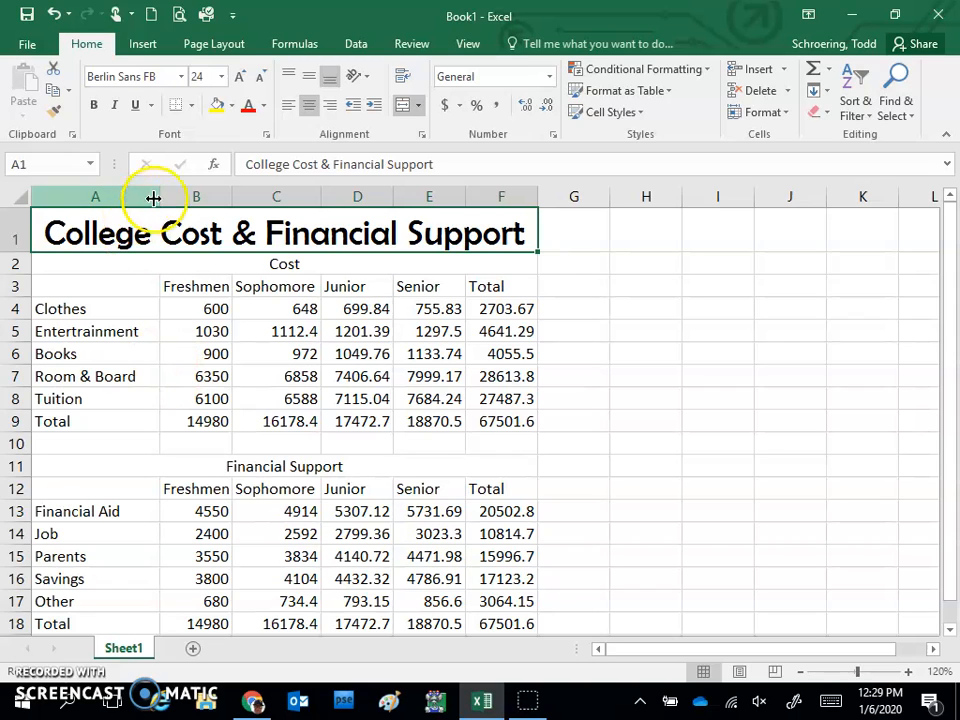
left_click(265, 106)
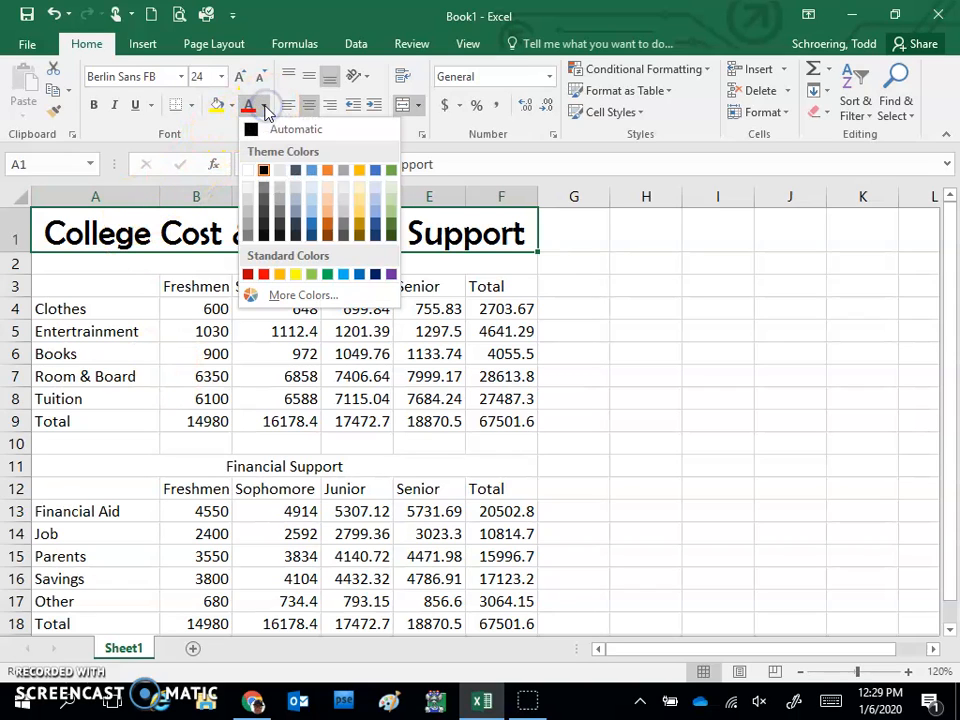
left_click(392, 238)
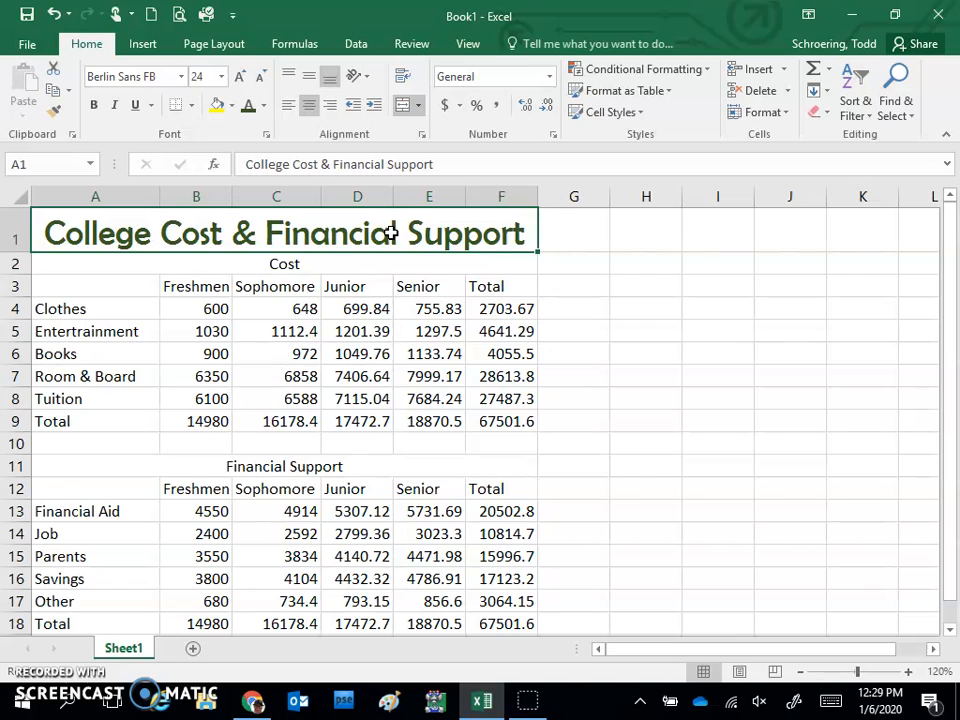
- Format the Cost and Financial Support headings as 16-point italic Berlin Sans FB in dark green, and autofit column A's width
left_click(289, 264)
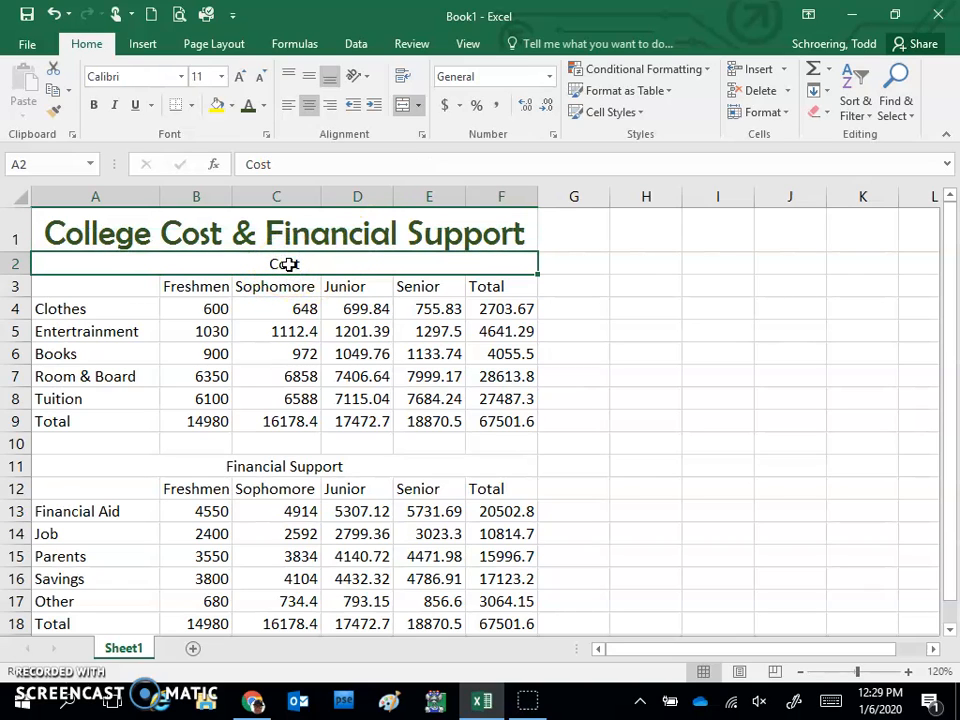
left_click(311, 469, "ctrl")
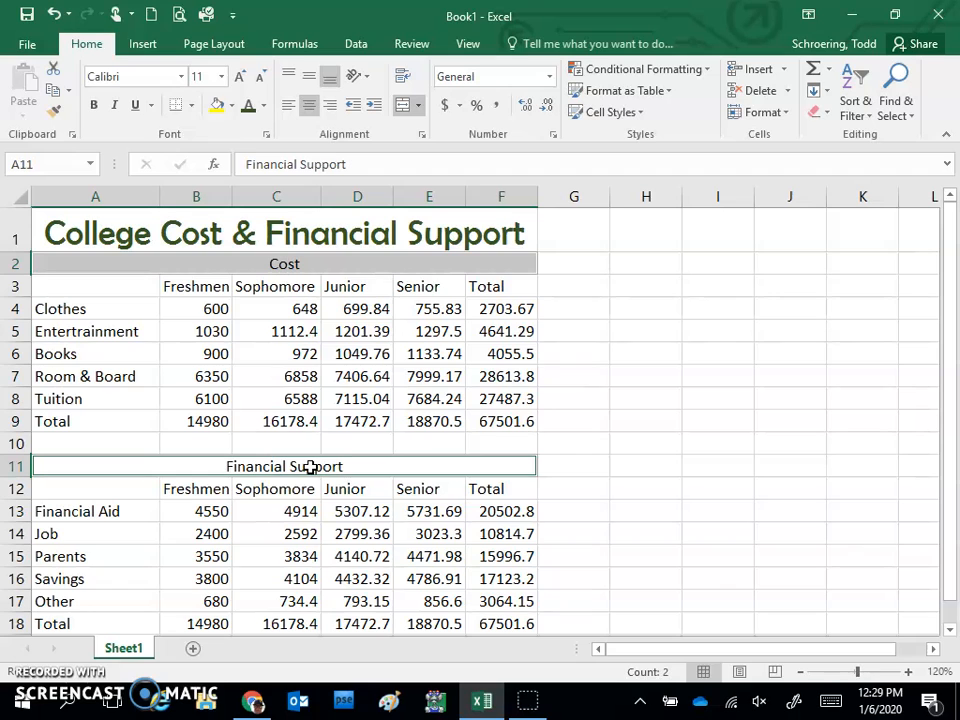
left_click(181, 77)
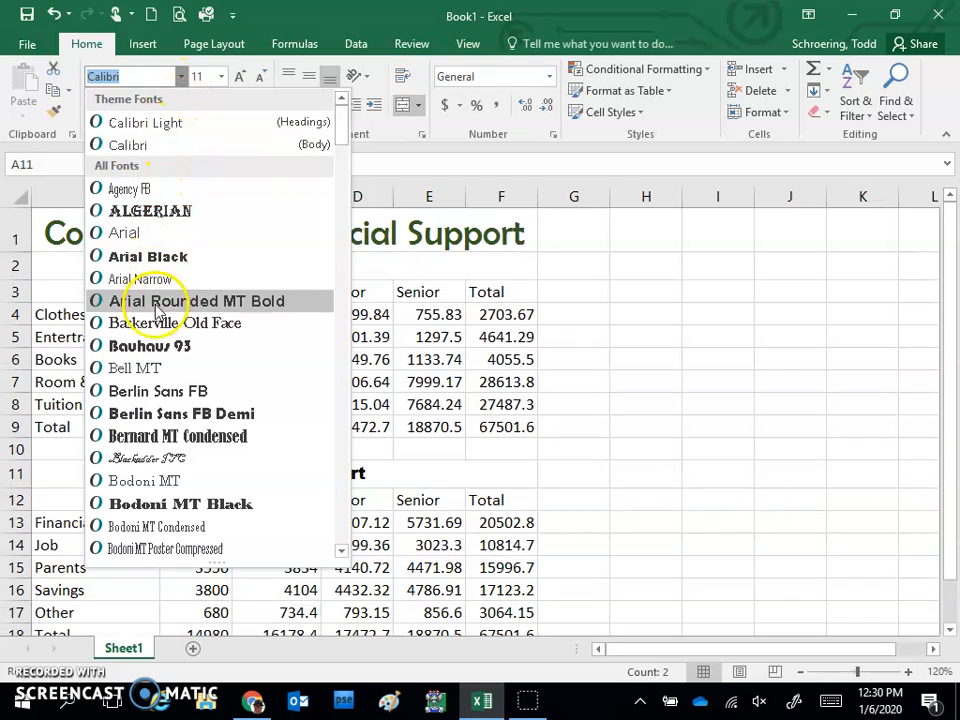
left_click(135, 391)
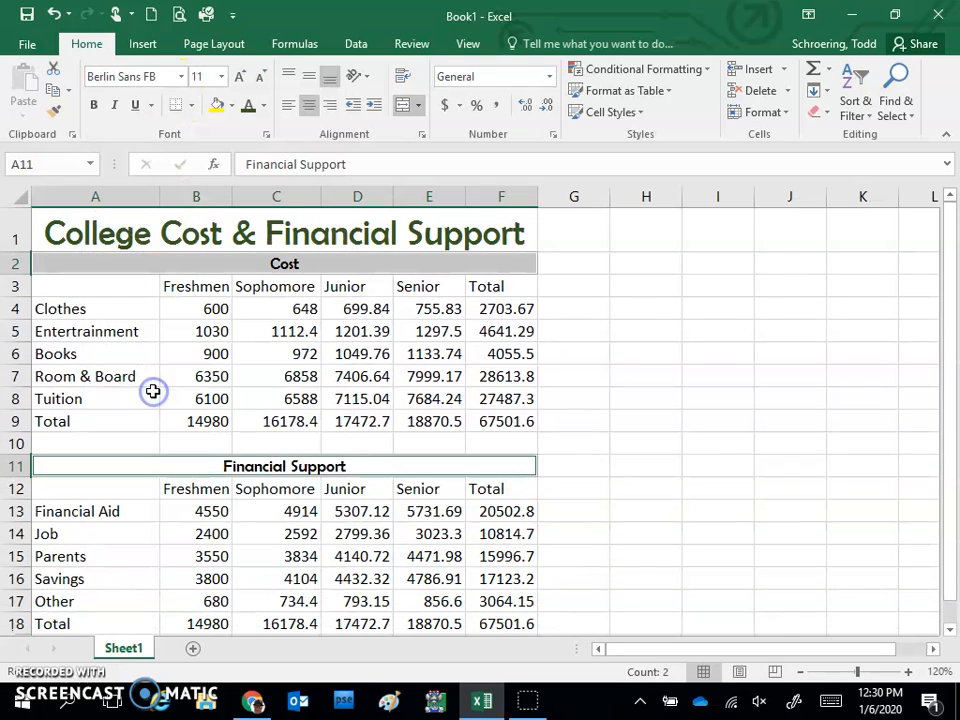
left_click(236, 78)
left_click(236, 78)
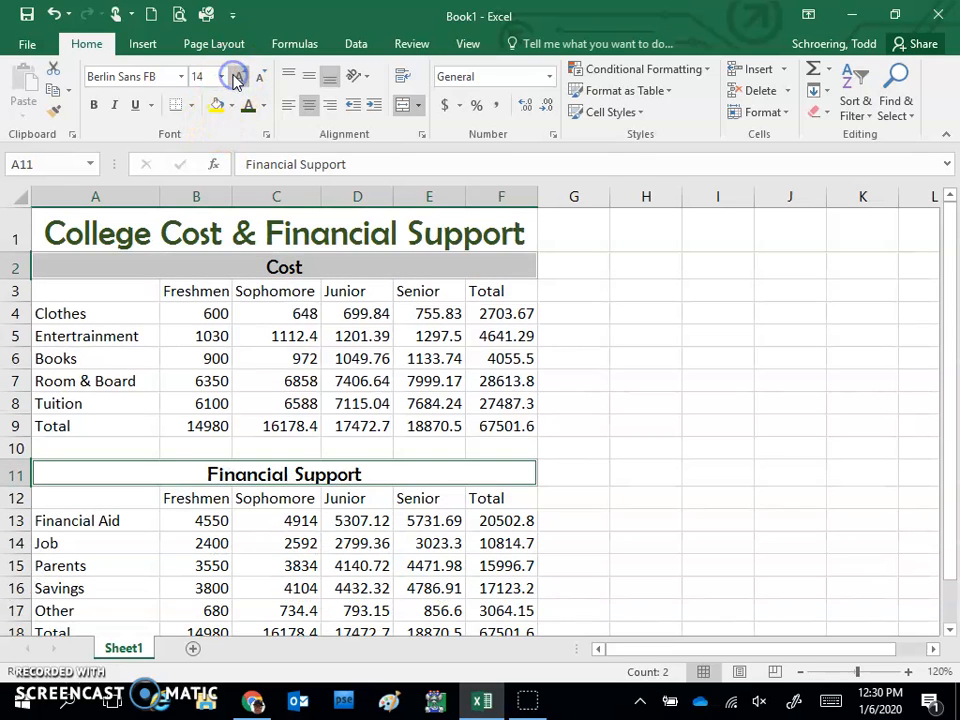
left_click(236, 78)
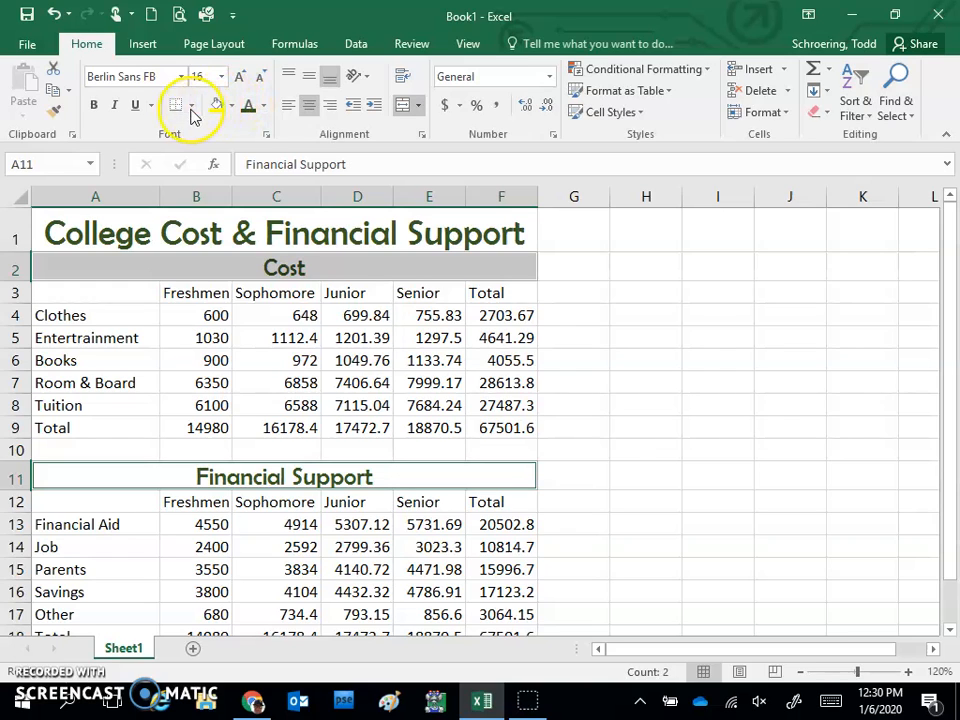
left_click(117, 106)
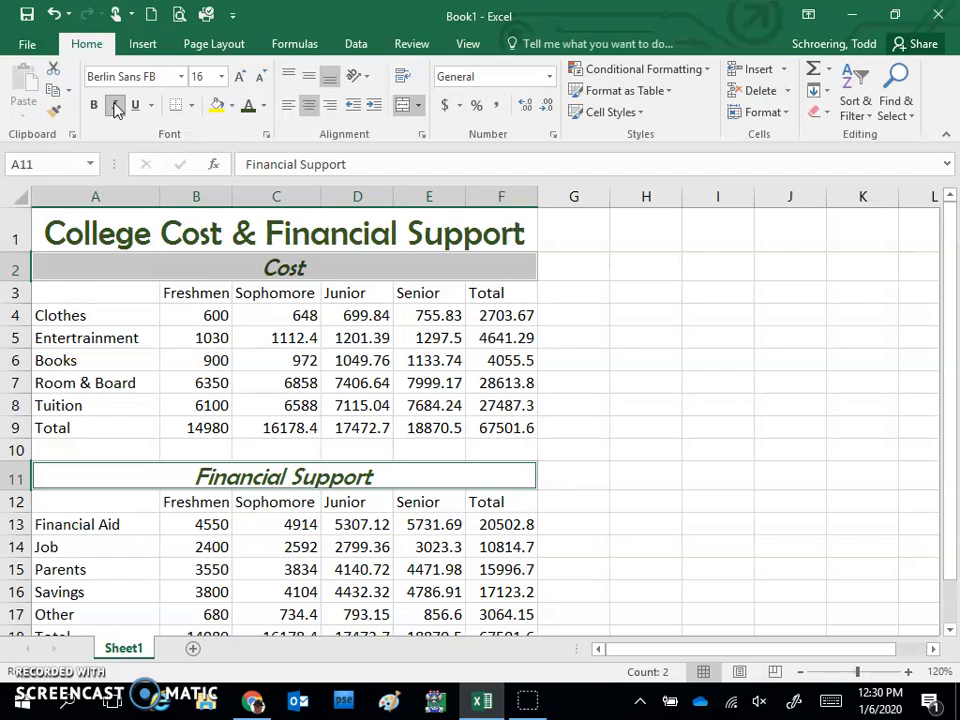
double_click(161, 193)
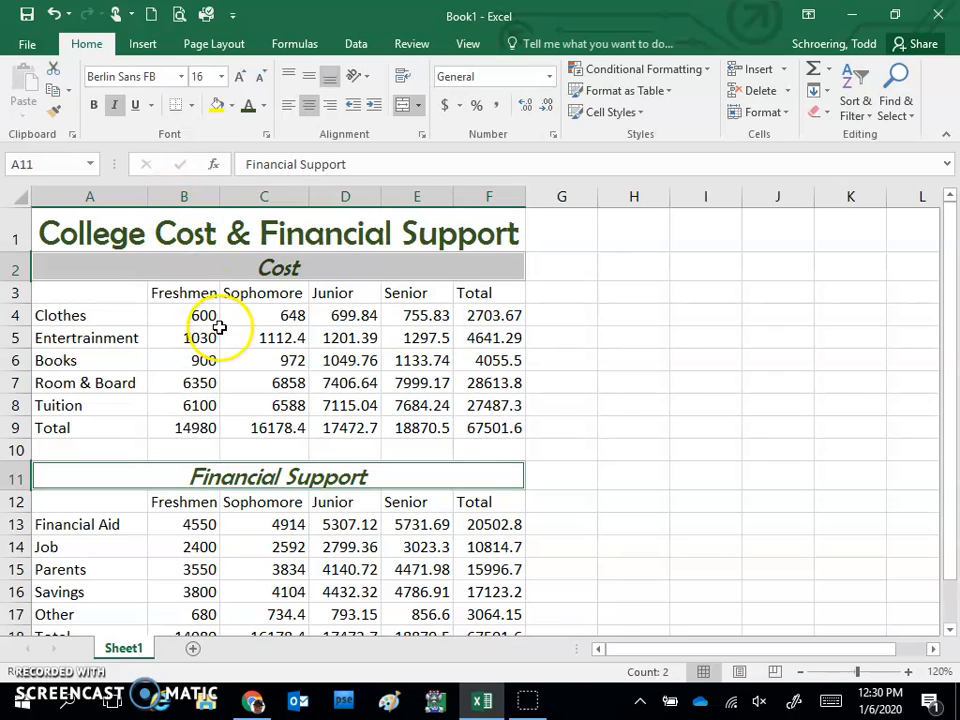
- Center the column headings Freshmen through Total in B3:F3 and B12:F12
left_click(183, 294)
left_click_drag(183, 294, 484, 293)
left_click(307, 105)
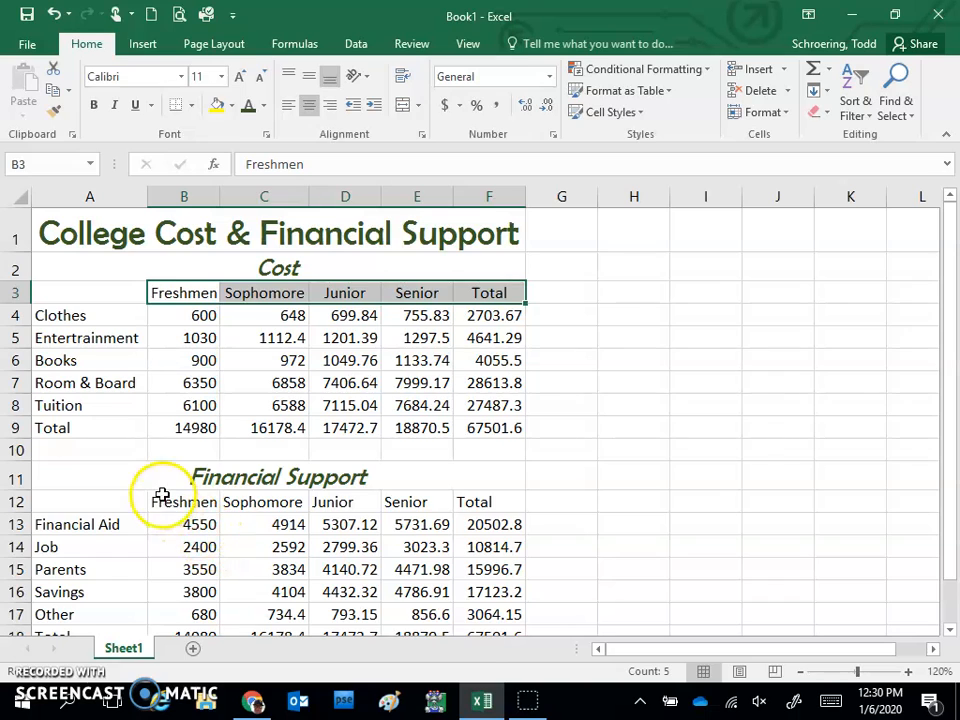
left_click_drag(165, 499, 482, 499)
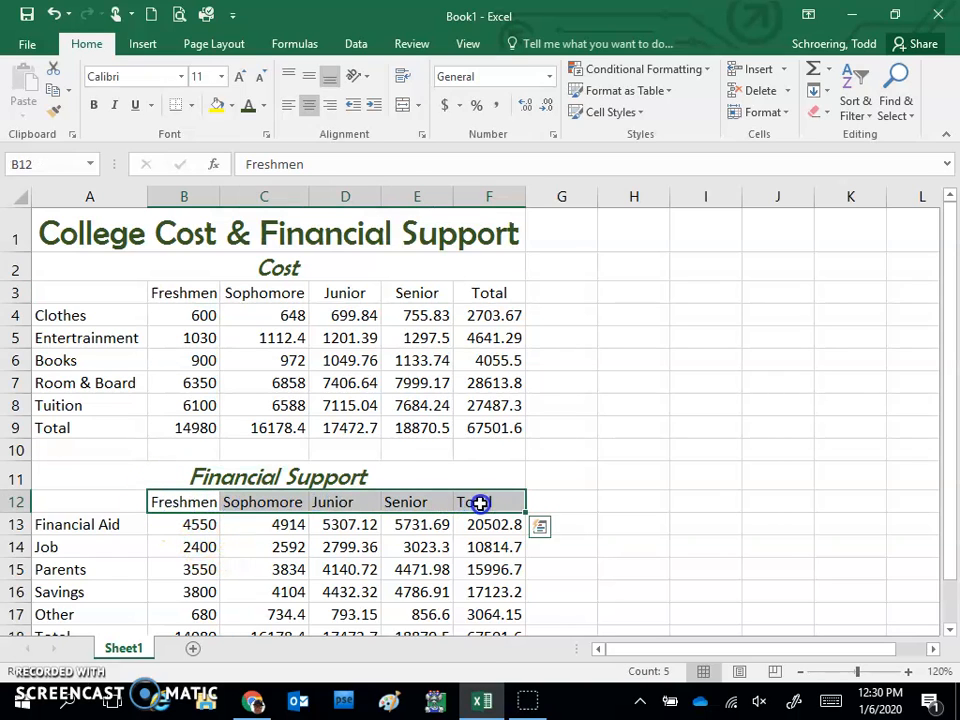
left_click(309, 106)
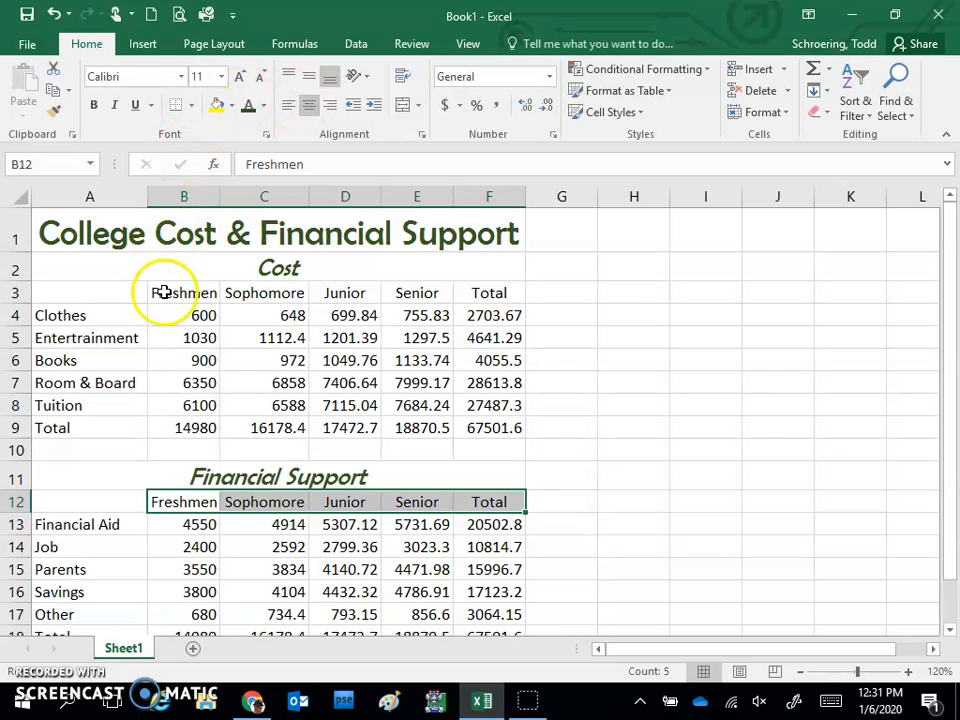
- Make the column headings in B3:F3 and B12:F12 bold and italic
left_click(183, 292)
left_click_drag(183, 292, 489, 288)
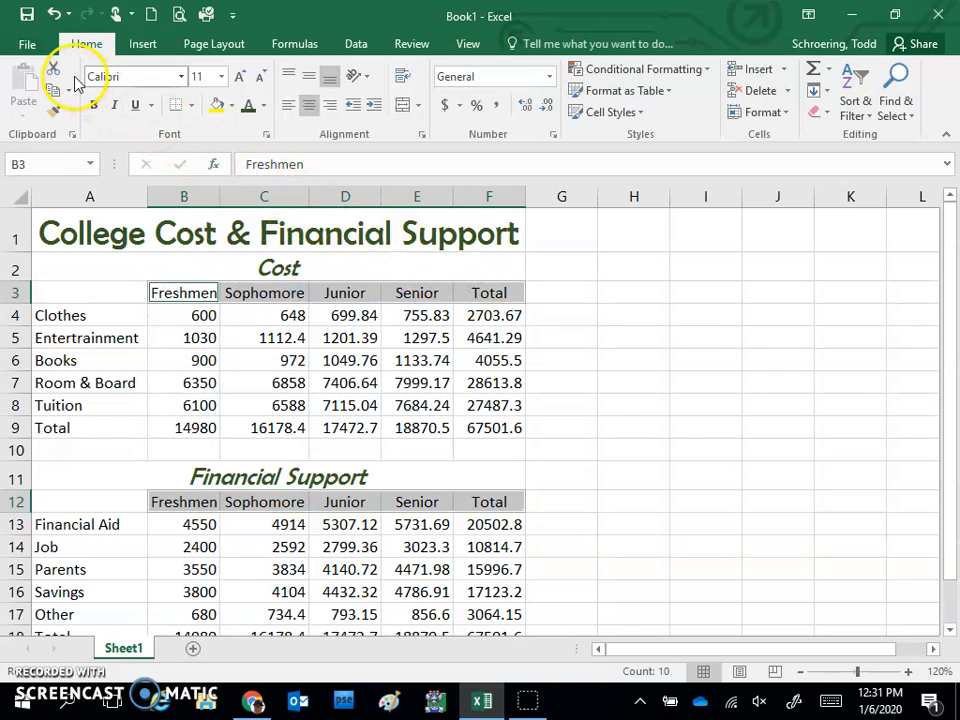
left_click(91, 103)
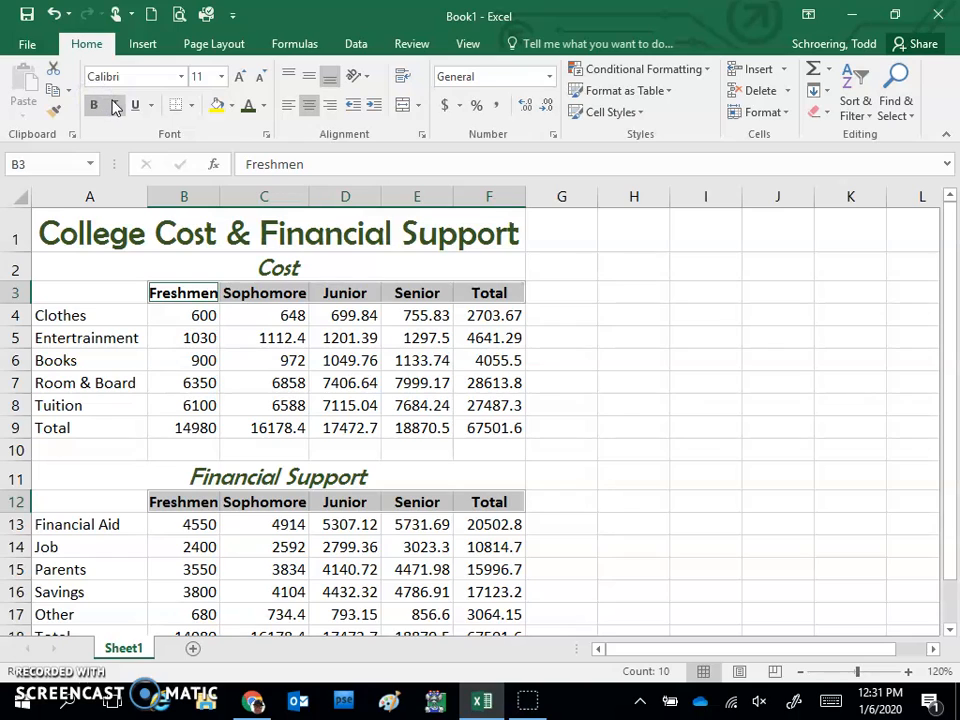
left_click(116, 106)
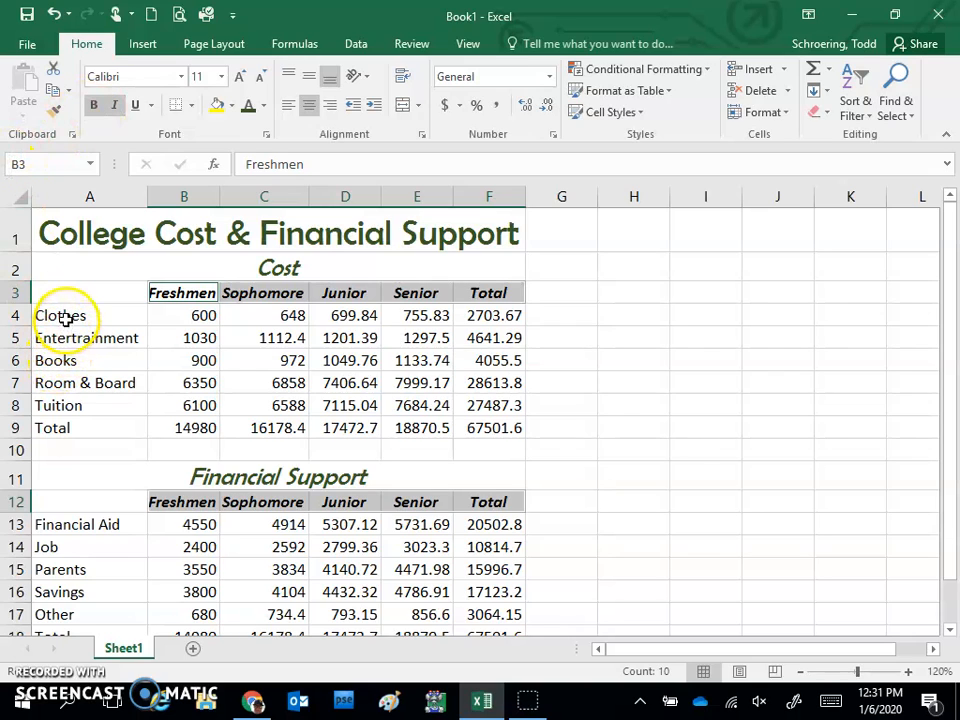
- Right-align the row labels in A4:A9 and A13:A18
left_click_drag(65, 317, 99, 611)
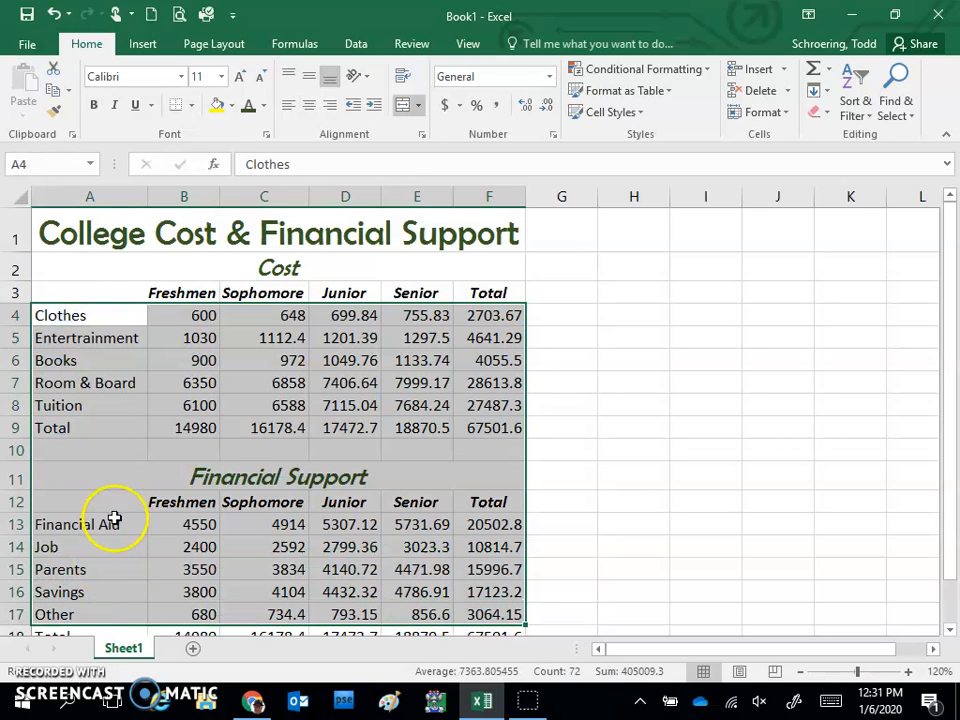
left_click(88, 450)
left_click_drag(68, 315, 85, 432)
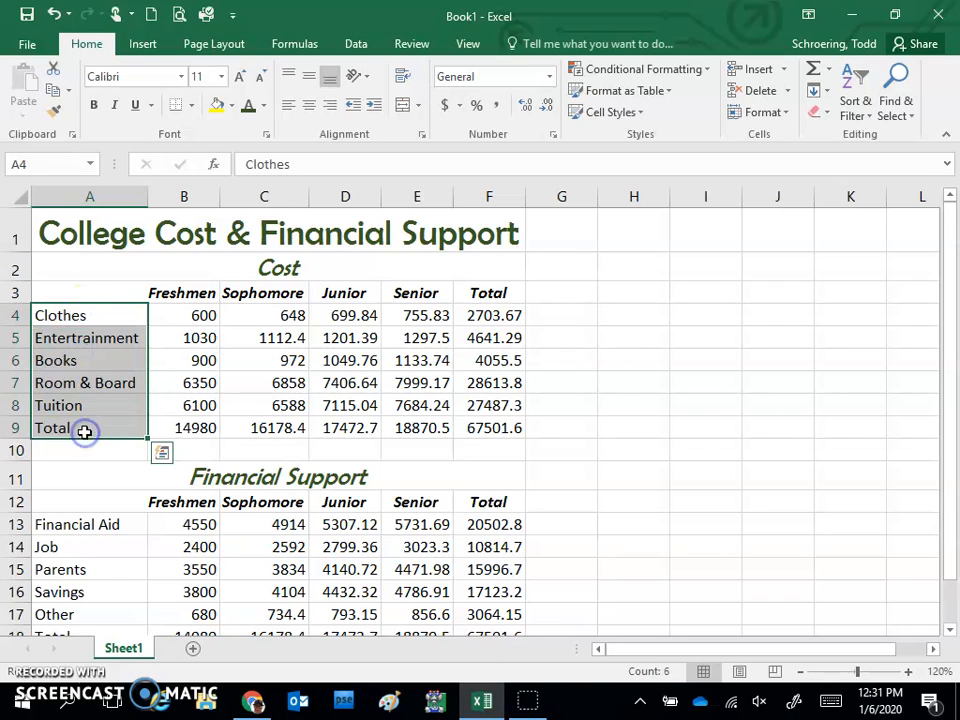
left_click(327, 106)
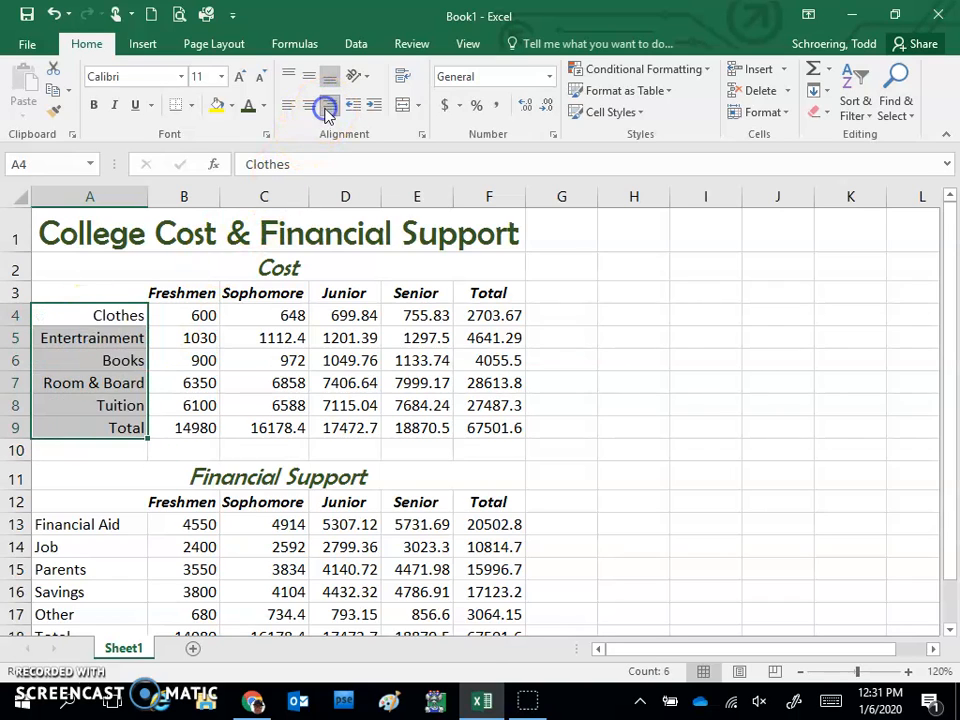
left_click_drag(77, 522, 78, 628)
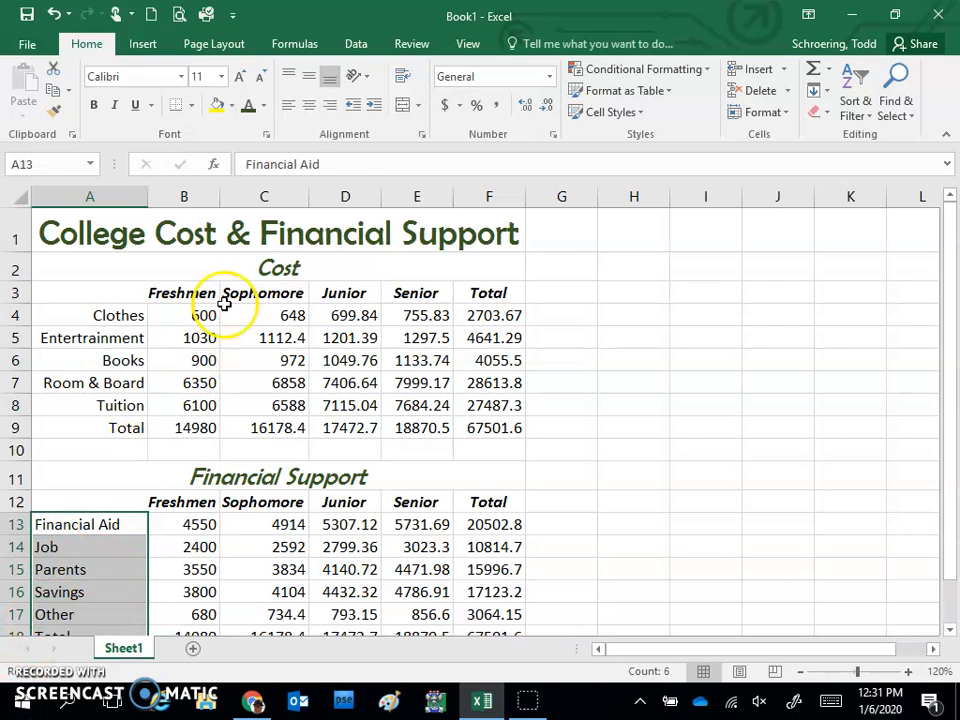
left_click(327, 106)
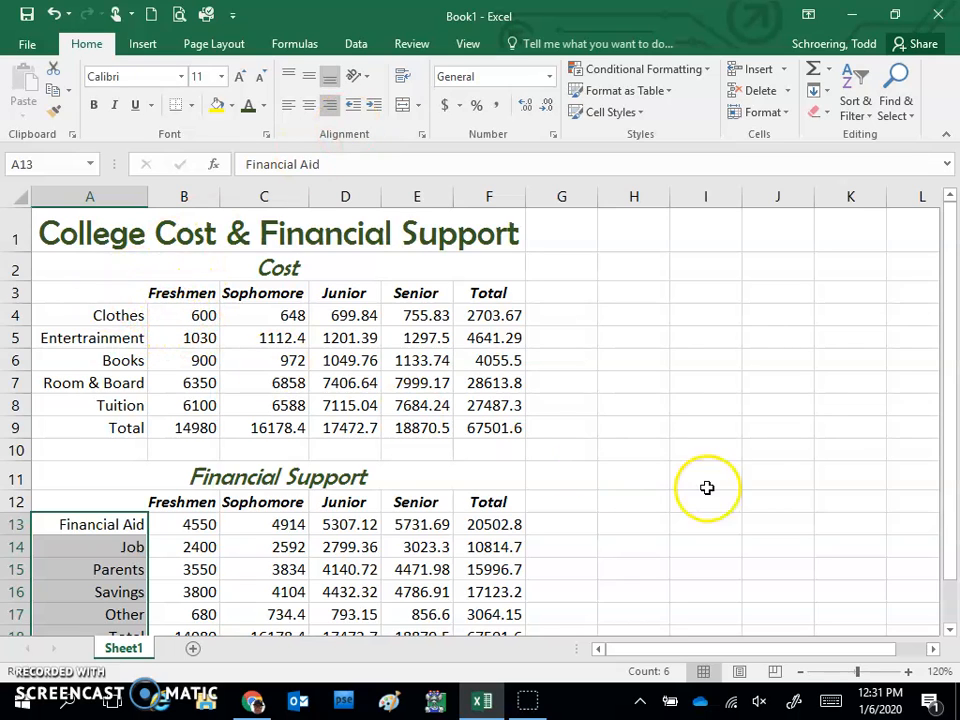
- Apply comma style with no decimal places to the numbers in B4:F9 and B13:F18
left_click_drag(946, 394, 947, 350)
left_click_drag(181, 266, 489, 378)
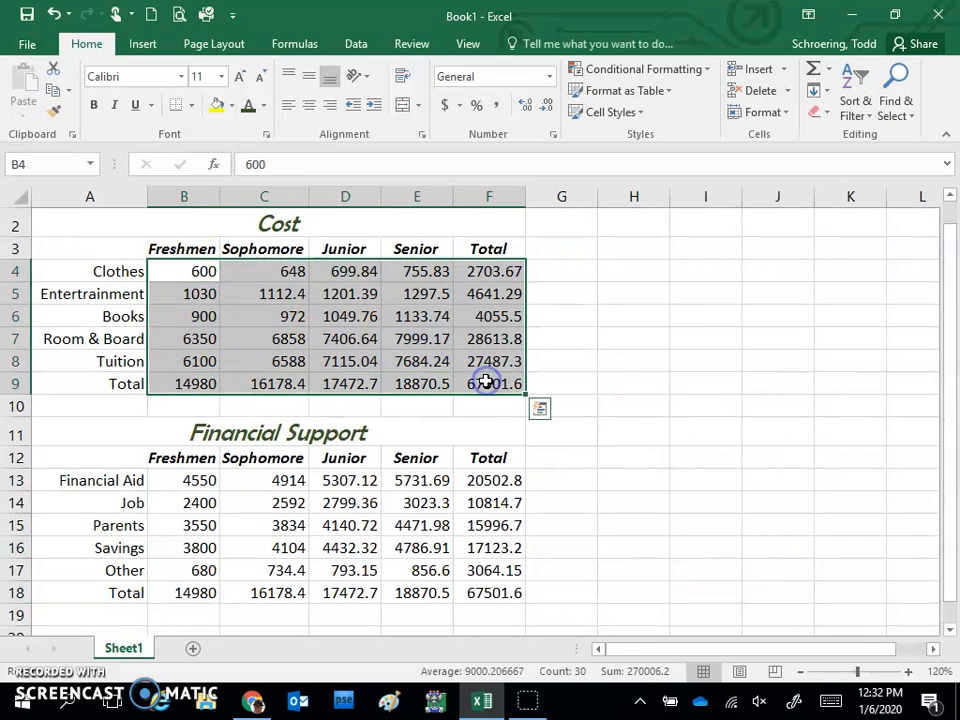
left_click(195, 479, "ctrl")
left_click_drag(195, 479, 478, 592)
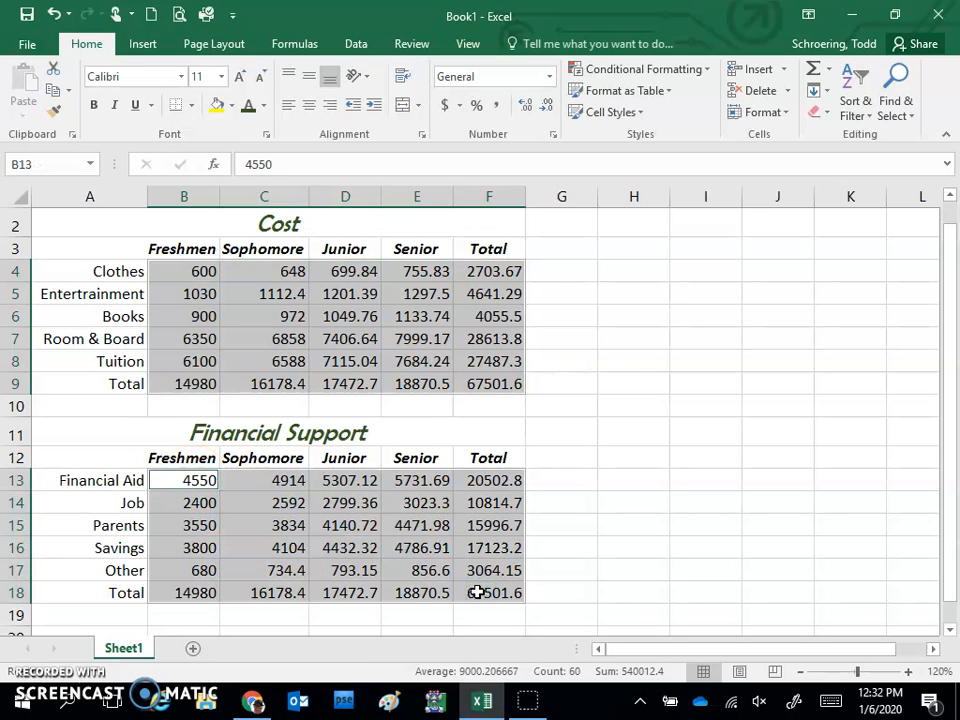
left_click(498, 106)
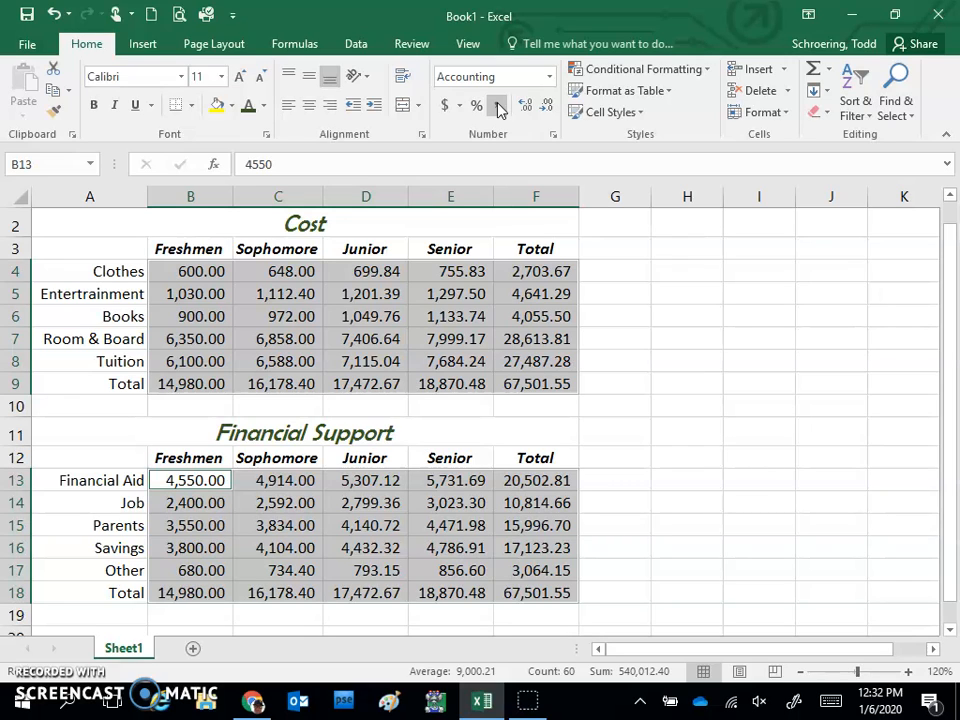
left_click(547, 108)
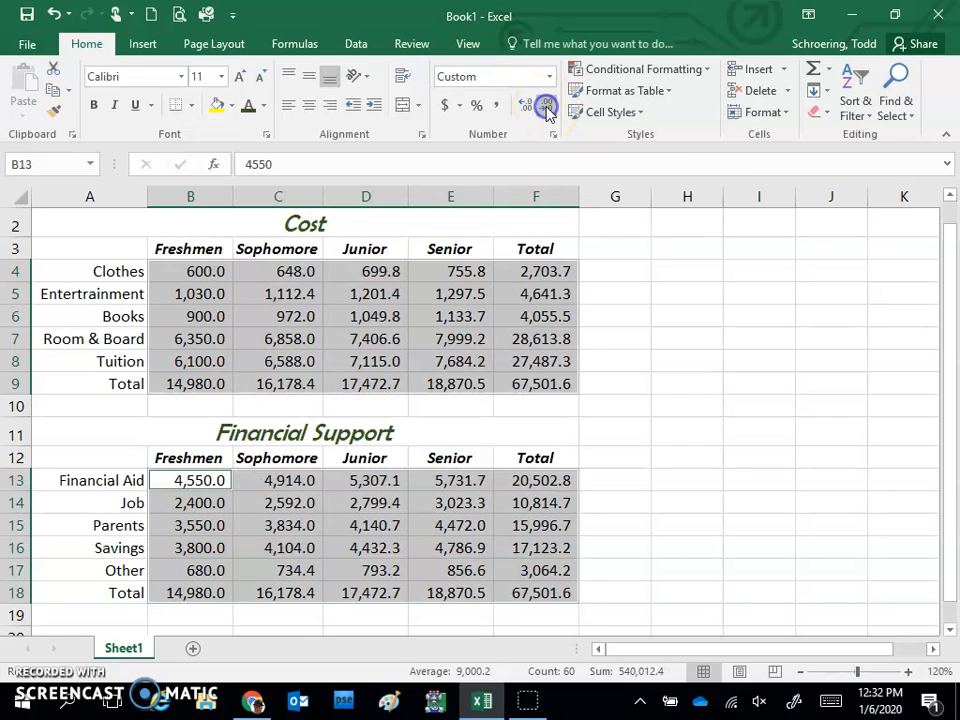
left_click(547, 108)
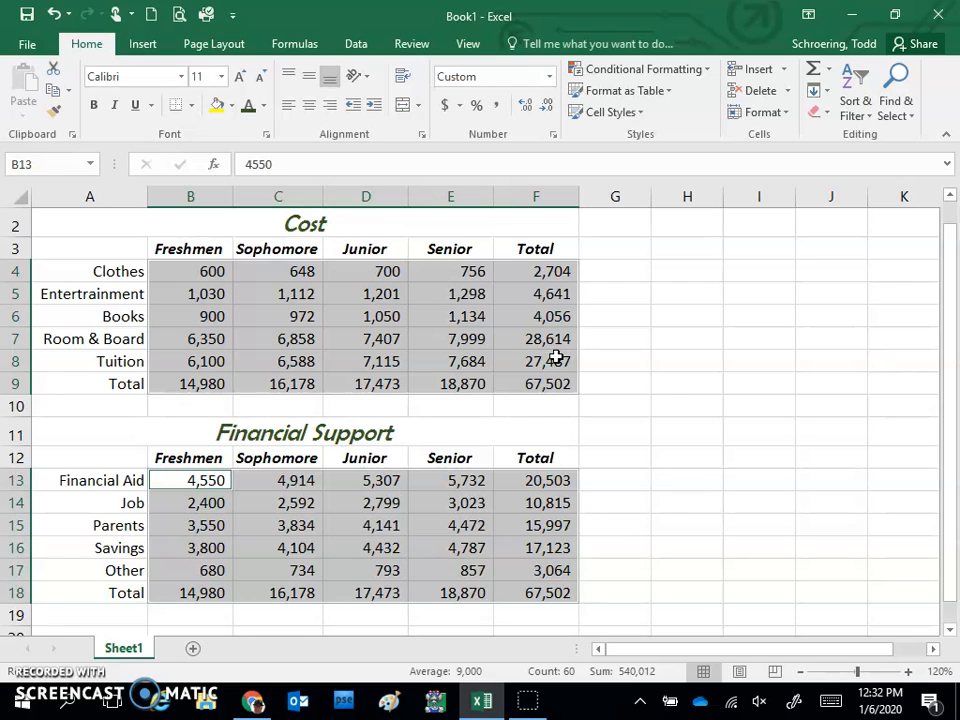
left_click(456, 482)
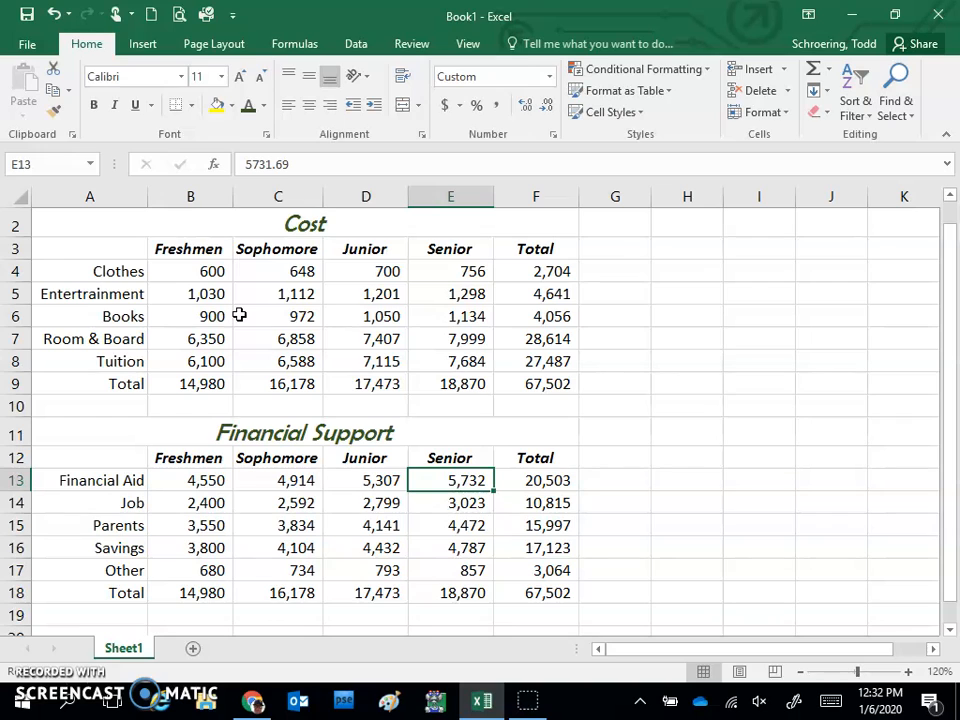
- Apply the Heading 3 cell style to the column heading rows A3:F3 and A12:F12
left_click(193, 251)
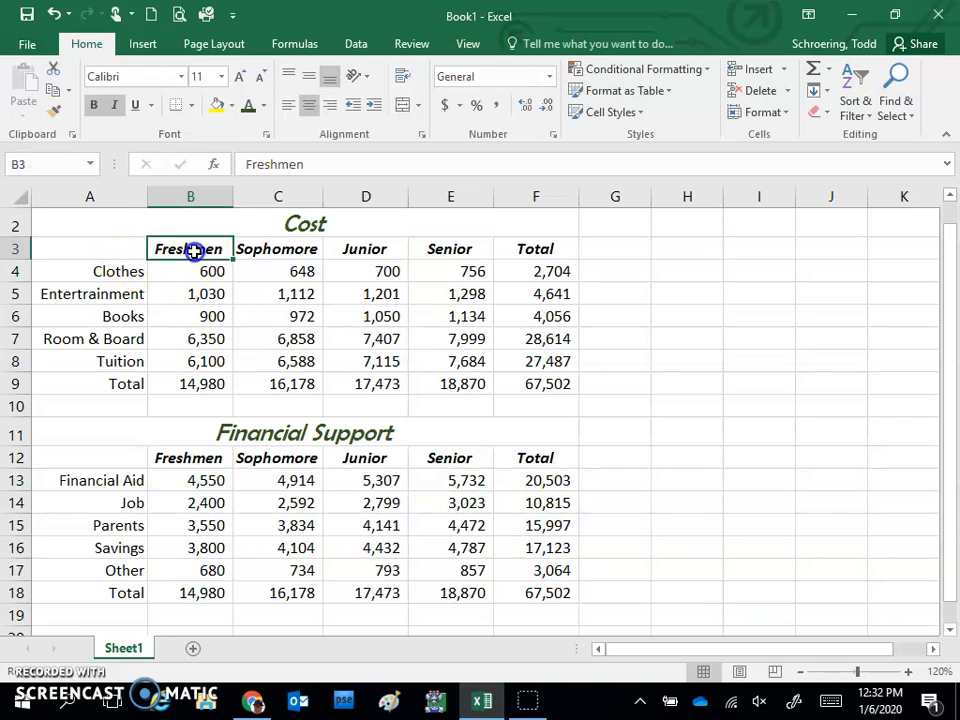
left_click_drag(106, 244, 524, 250)
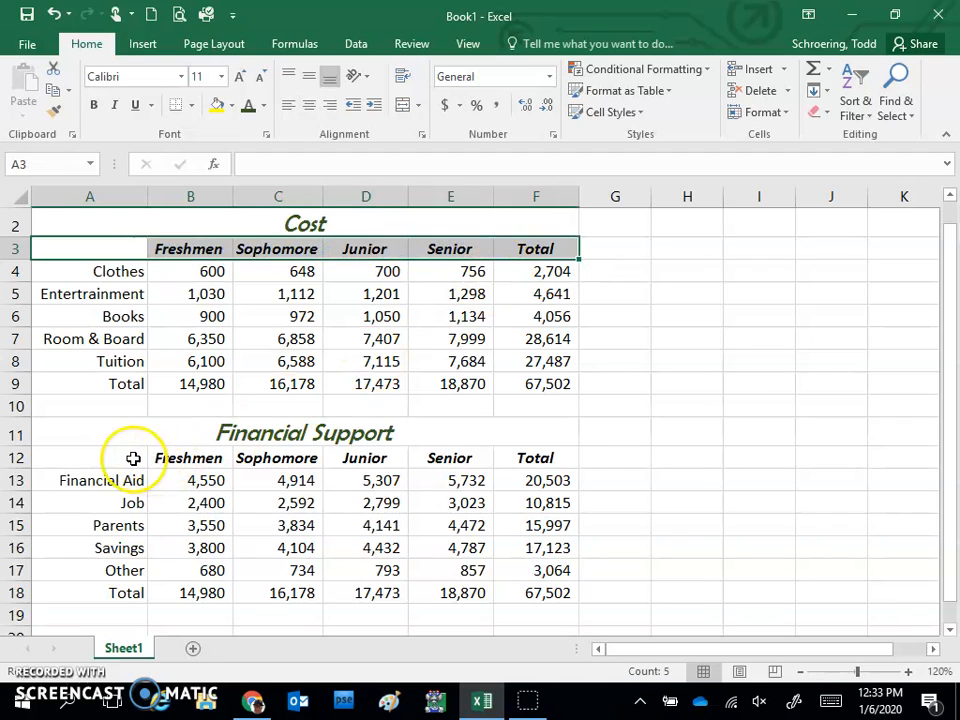
left_click(101, 462, "ctrl")
left_click_drag(101, 462, 524, 460)
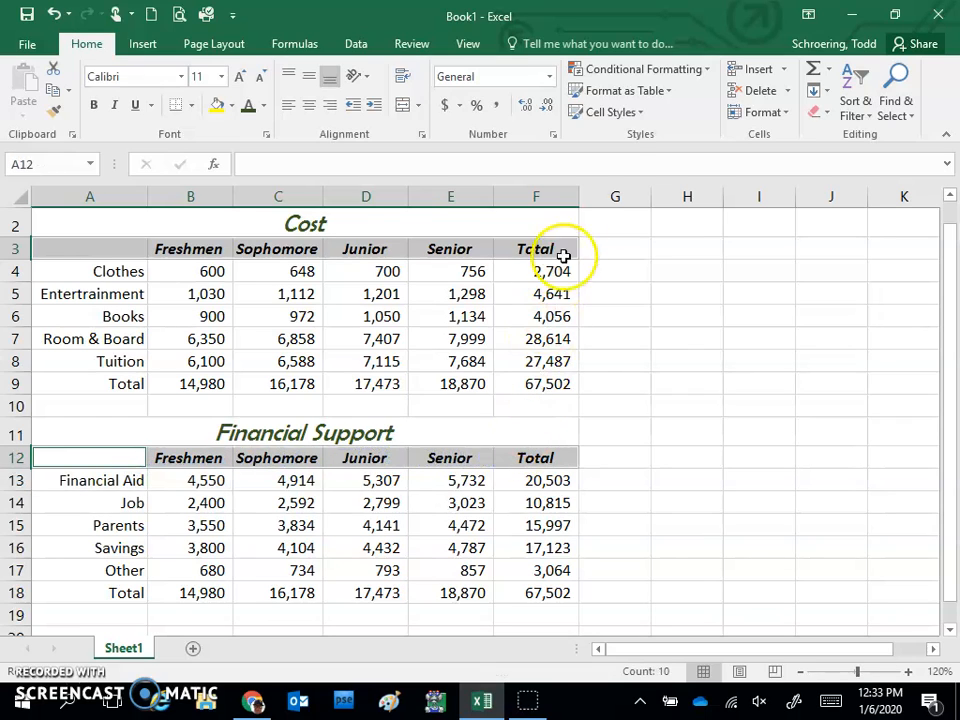
left_click(614, 112)
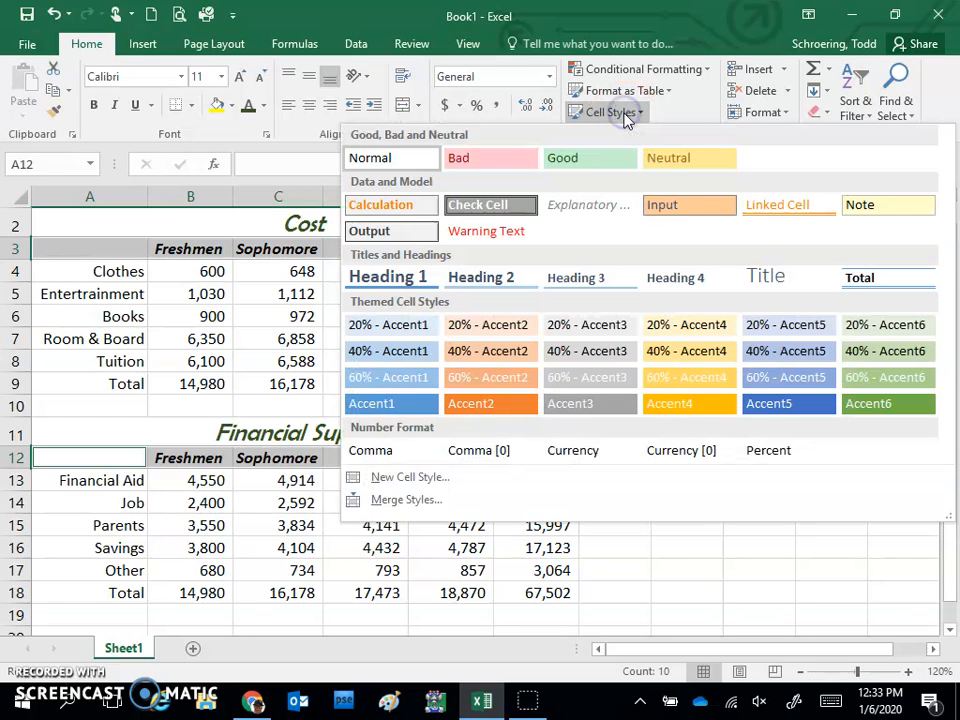
left_click(588, 279)
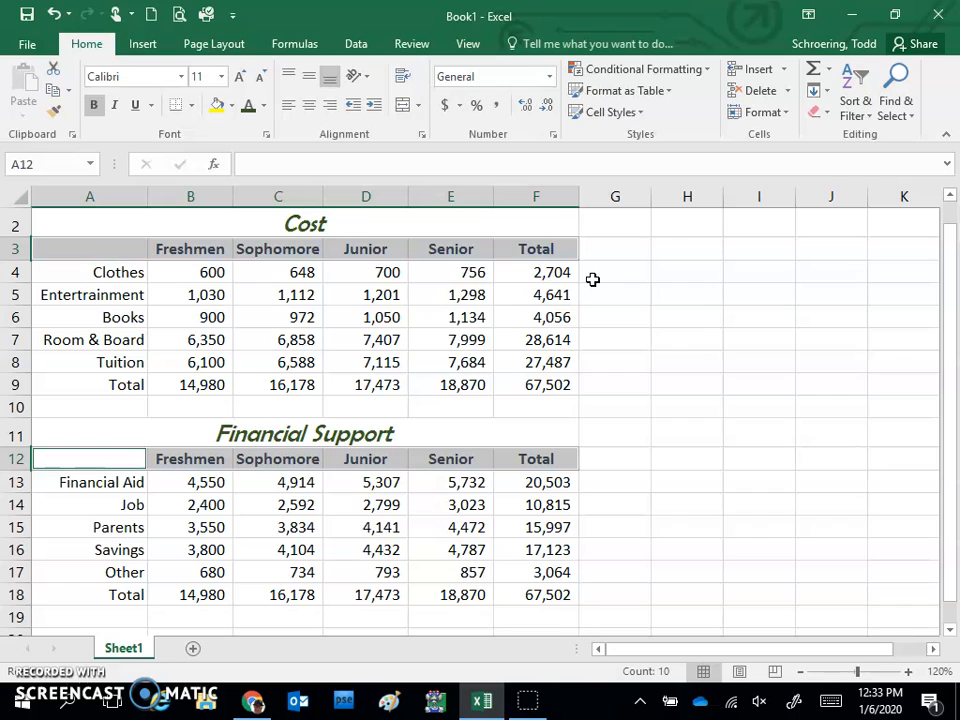
- Make the row labels in A4:A9 and A13:A18 bold and italic
left_click_drag(105, 270, 122, 394)
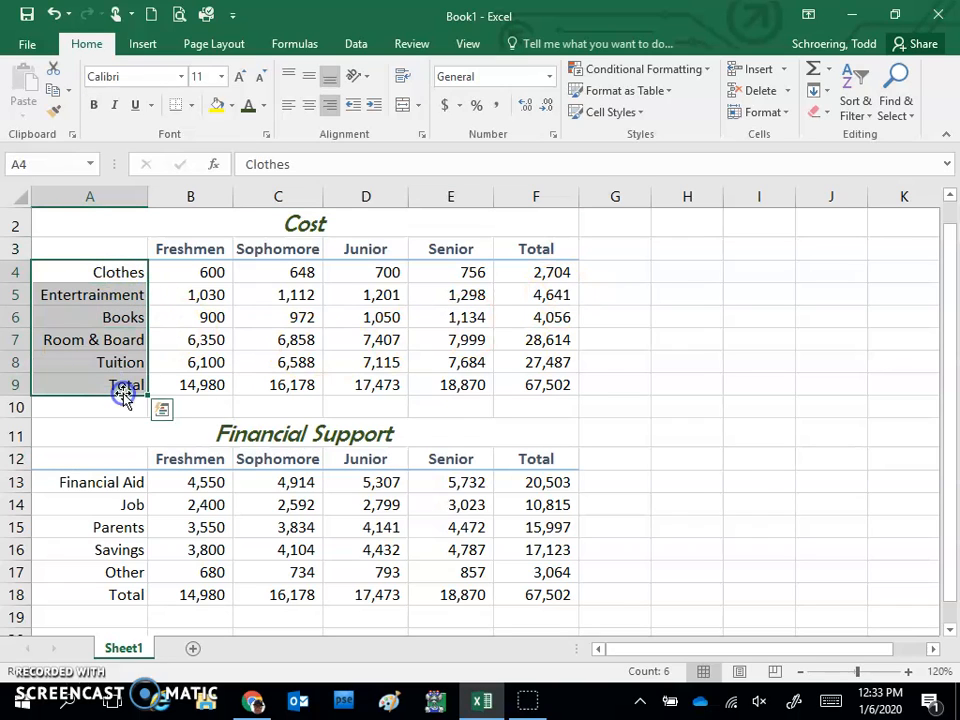
left_click(104, 488, "ctrl")
left_click_drag(104, 493, 118, 589)
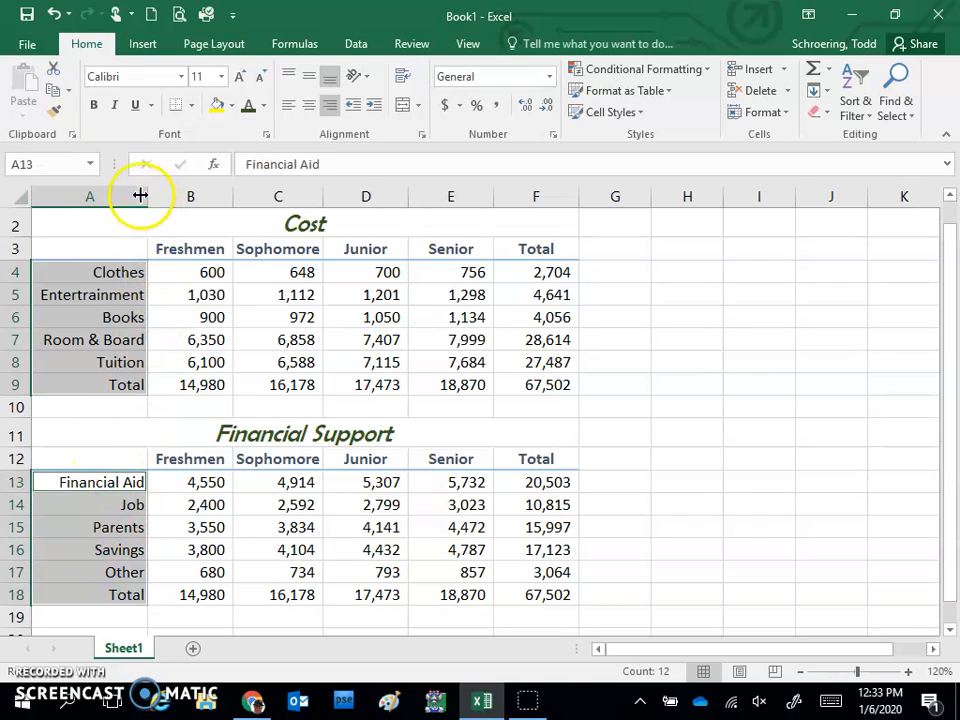
left_click(95, 105)
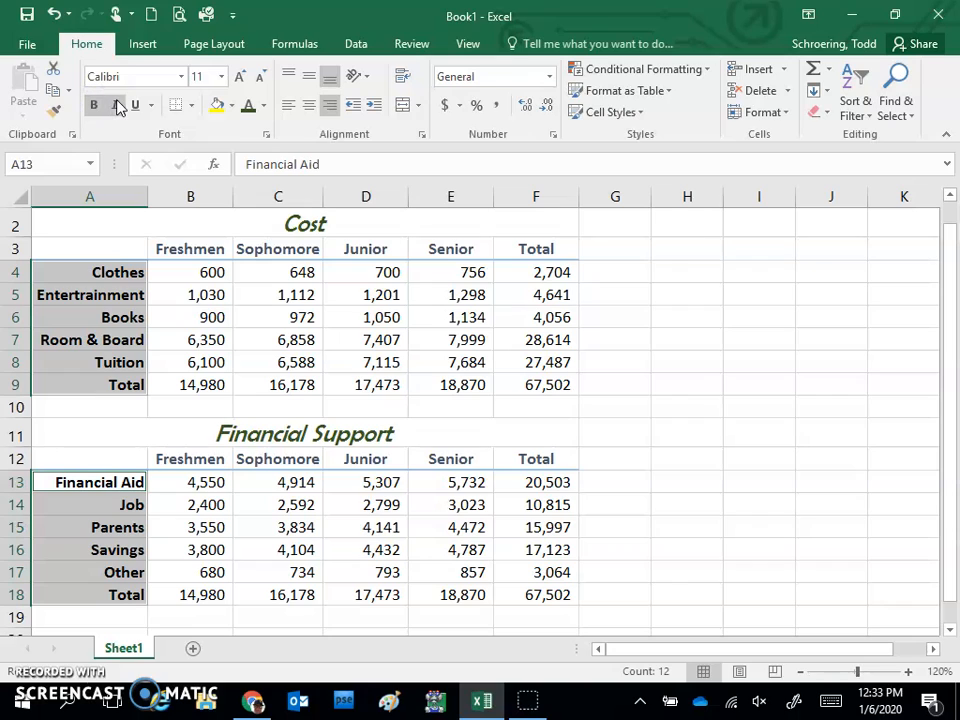
left_click(118, 106)
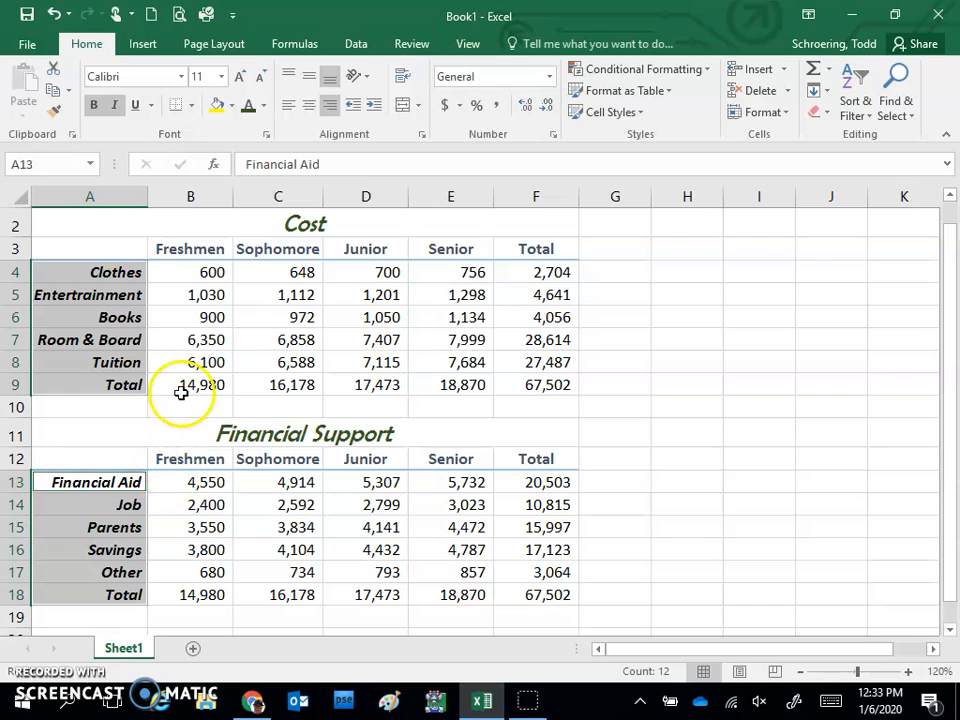
- Apply the dollar accounting number format and the Total cell style to the total rows B9:F9 and B18:F18
left_click_drag(183, 387, 553, 390)
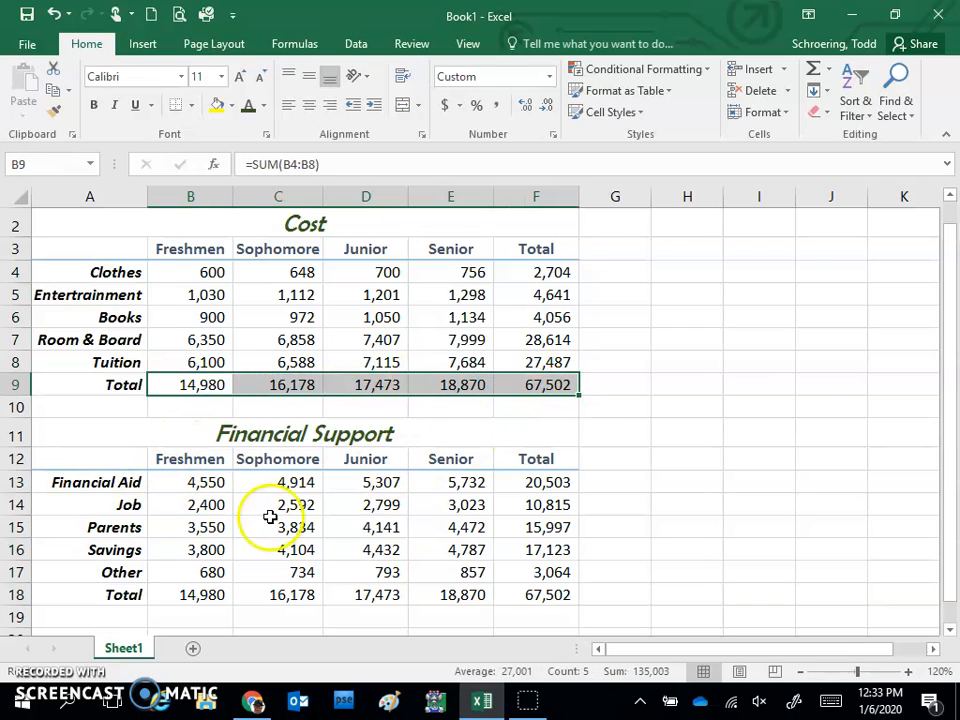
left_click_drag(190, 597, 520, 596)
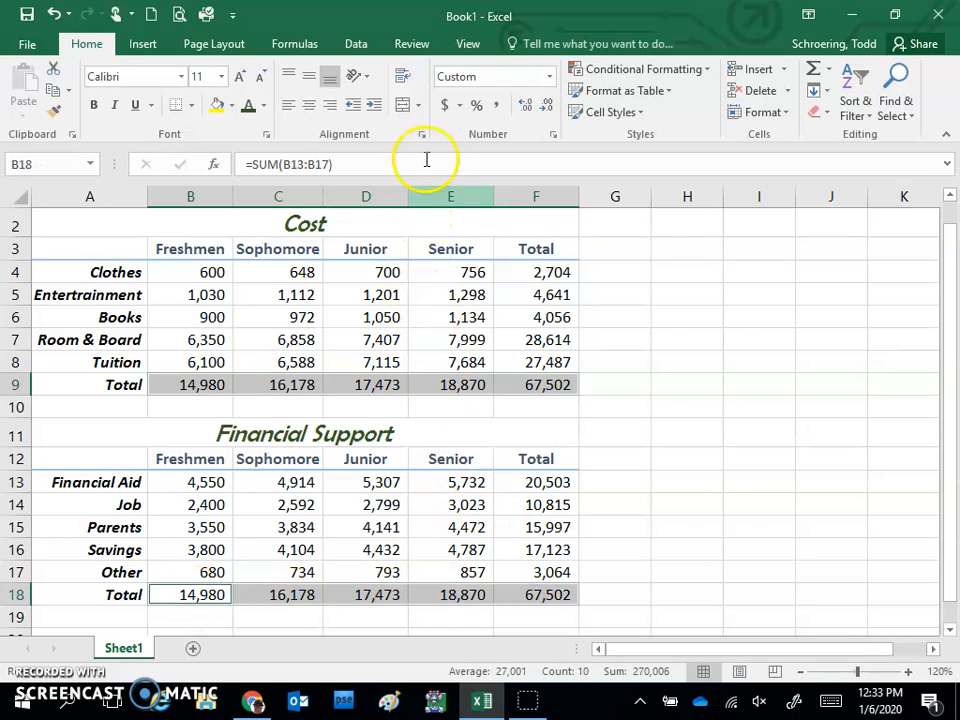
left_click(447, 107)
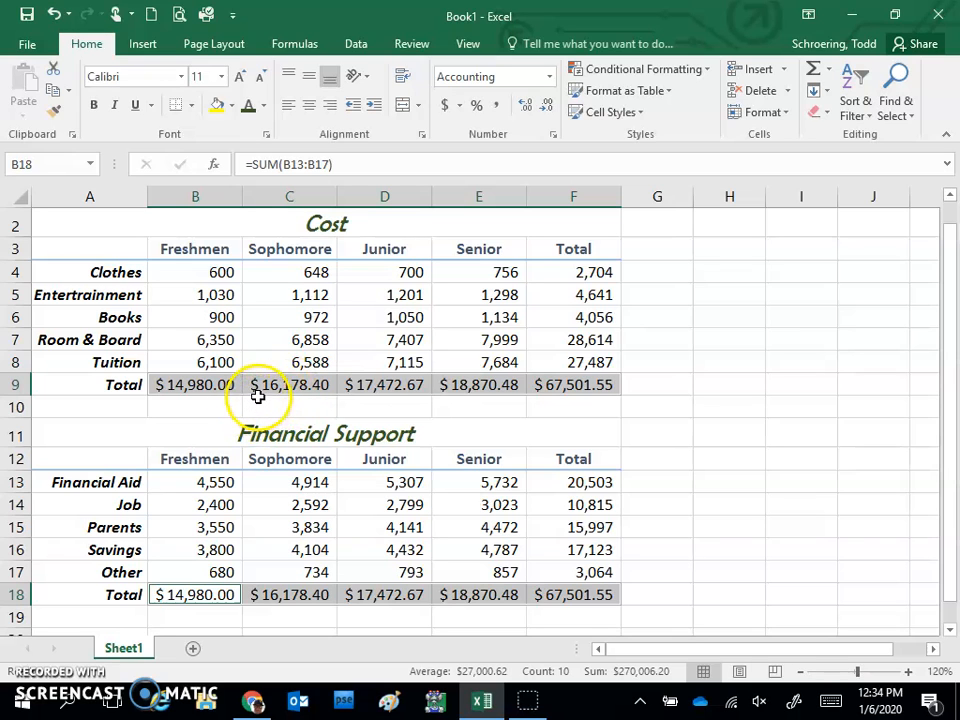
left_click(642, 113)
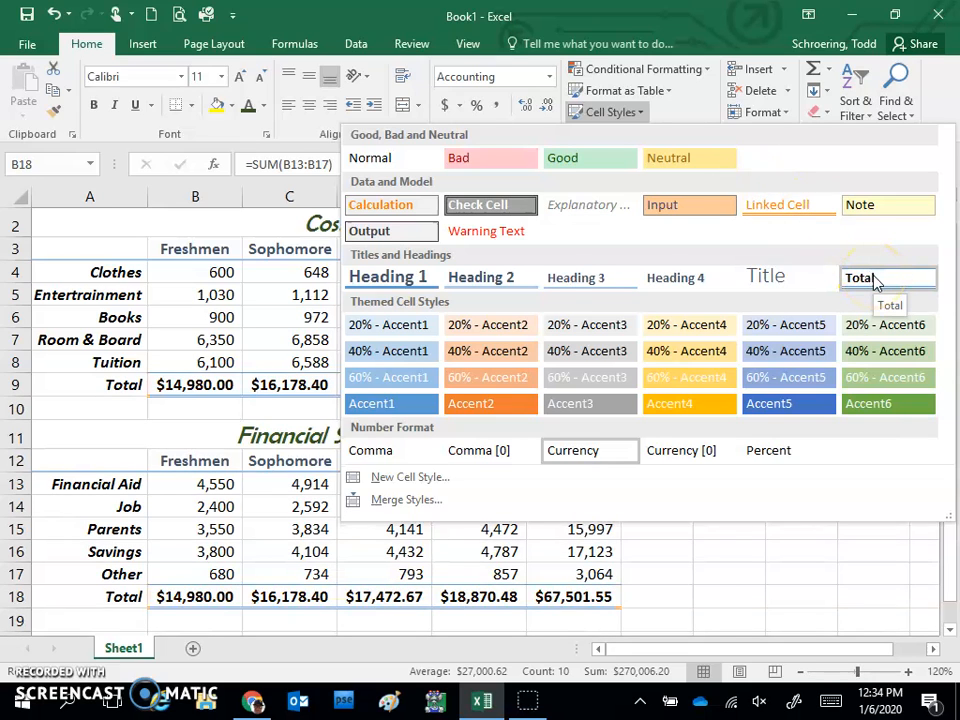
left_click(875, 281)
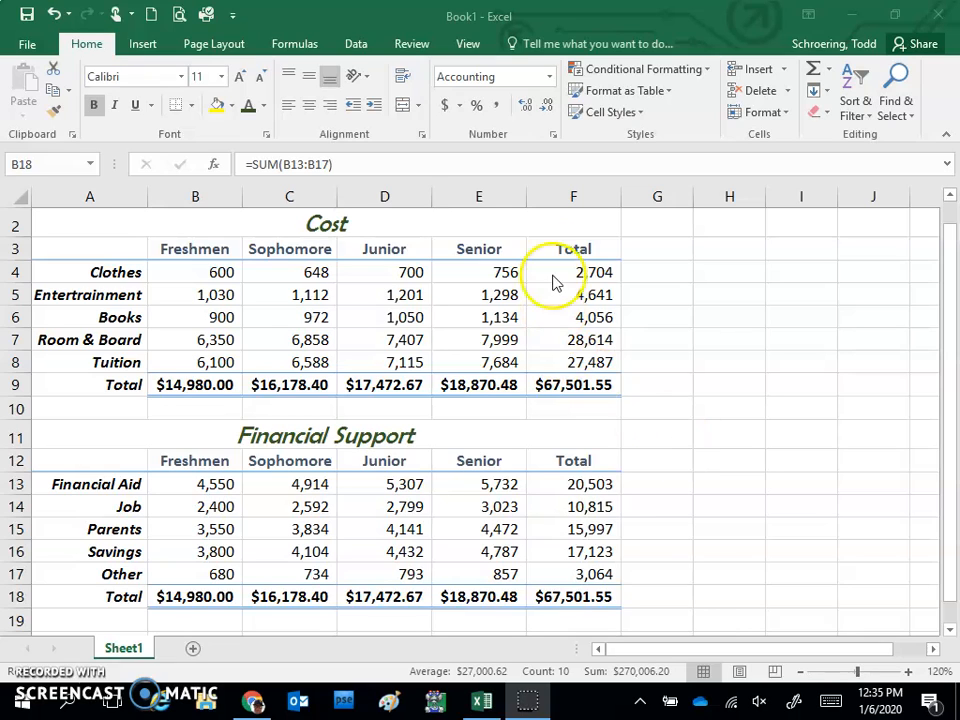
- Make the row totals in F4:F8 and F13:F17 bold
left_click_drag(585, 274, 591, 358)
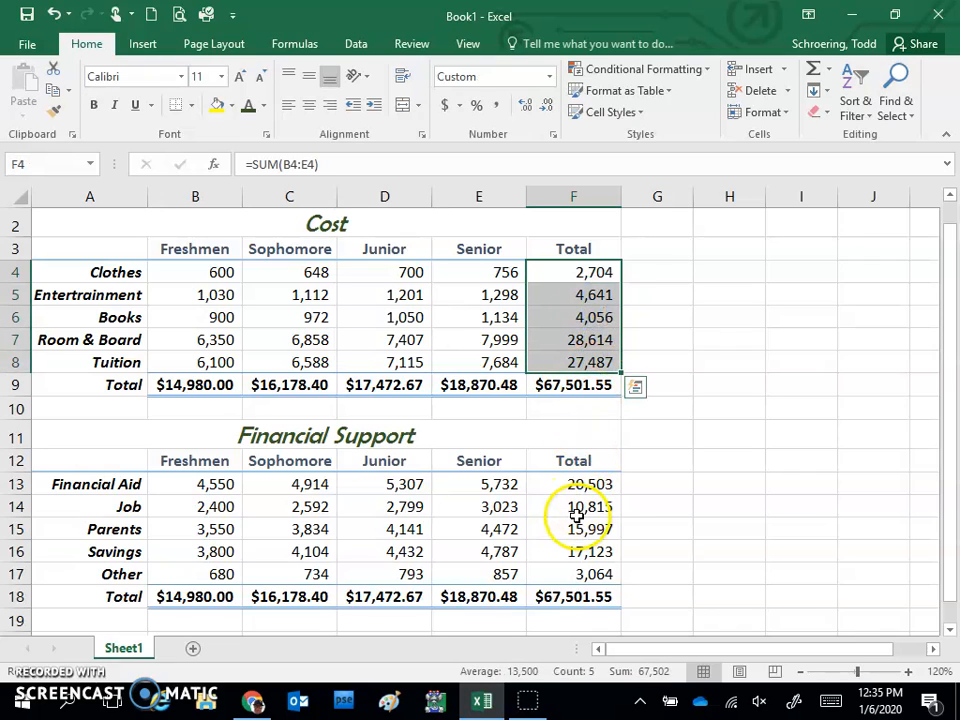
left_click(577, 485, "ctrl")
left_click_drag(577, 485, 589, 579)
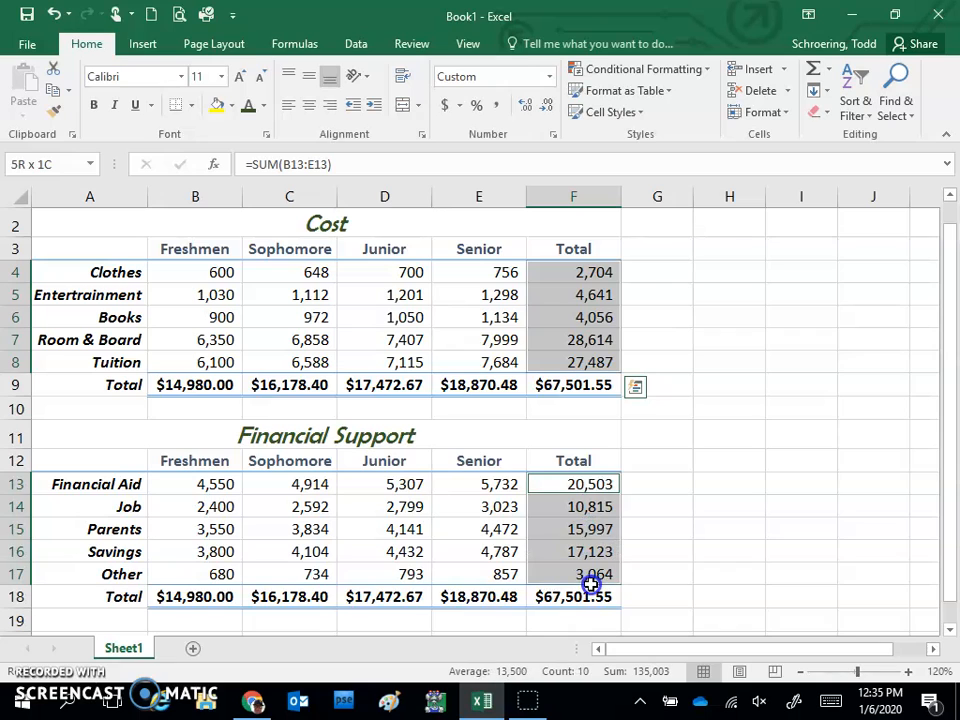
left_click(93, 103)
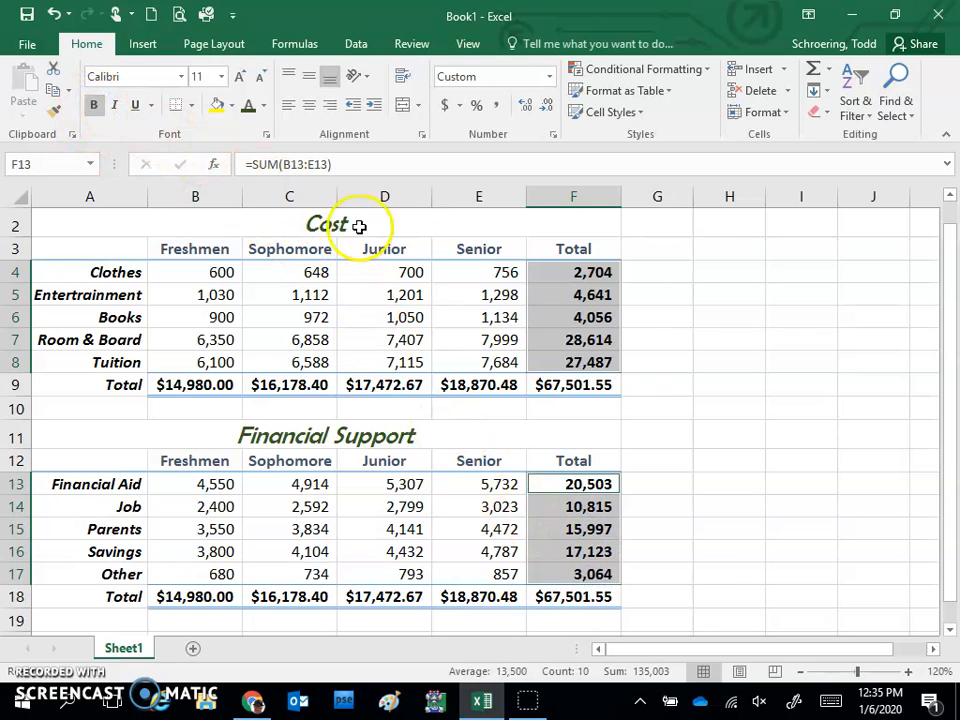
left_click(685, 355)
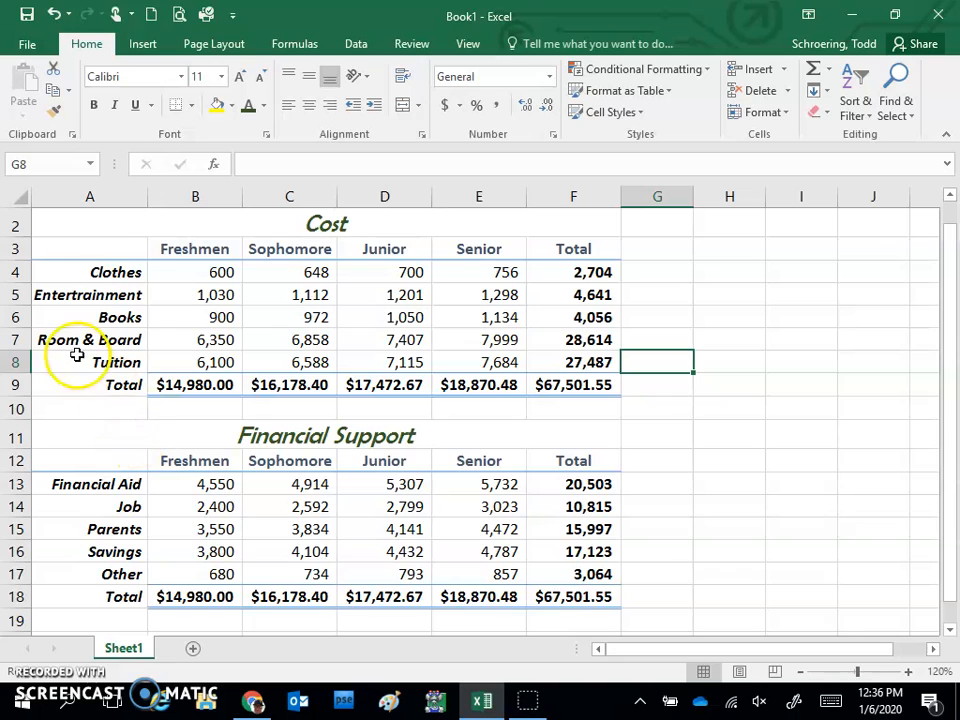
- Insert a 3-D pie chart from the cost labels in A4:A8 and their totals in F4:F8
left_click_drag(115, 271, 116, 362)
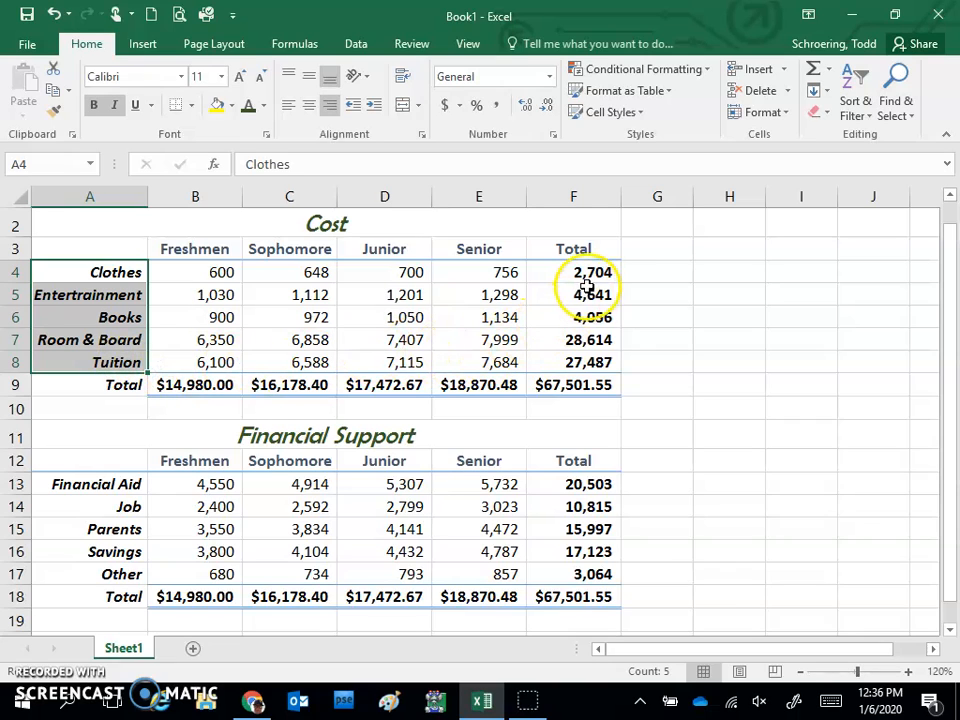
left_click_drag(590, 272, 588, 362)
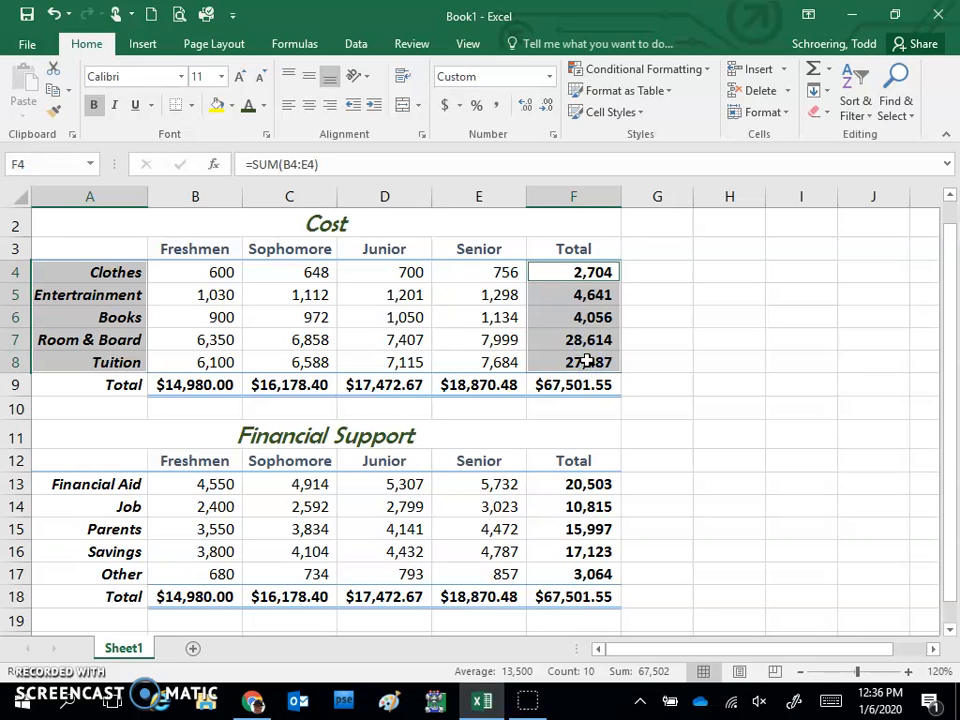
left_click(146, 48)
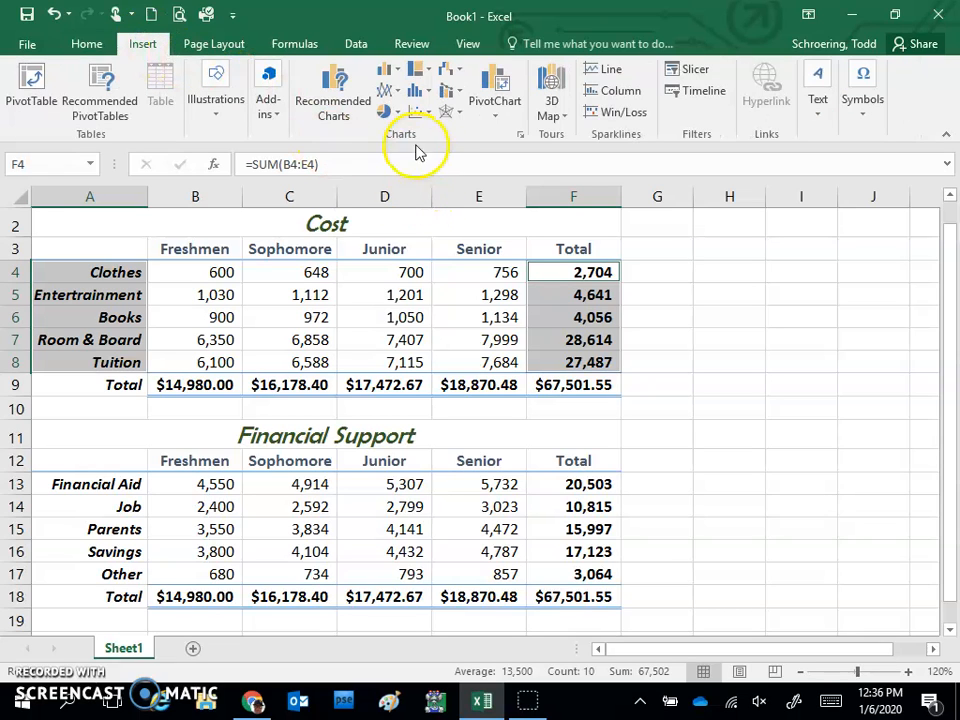
left_click(390, 111)
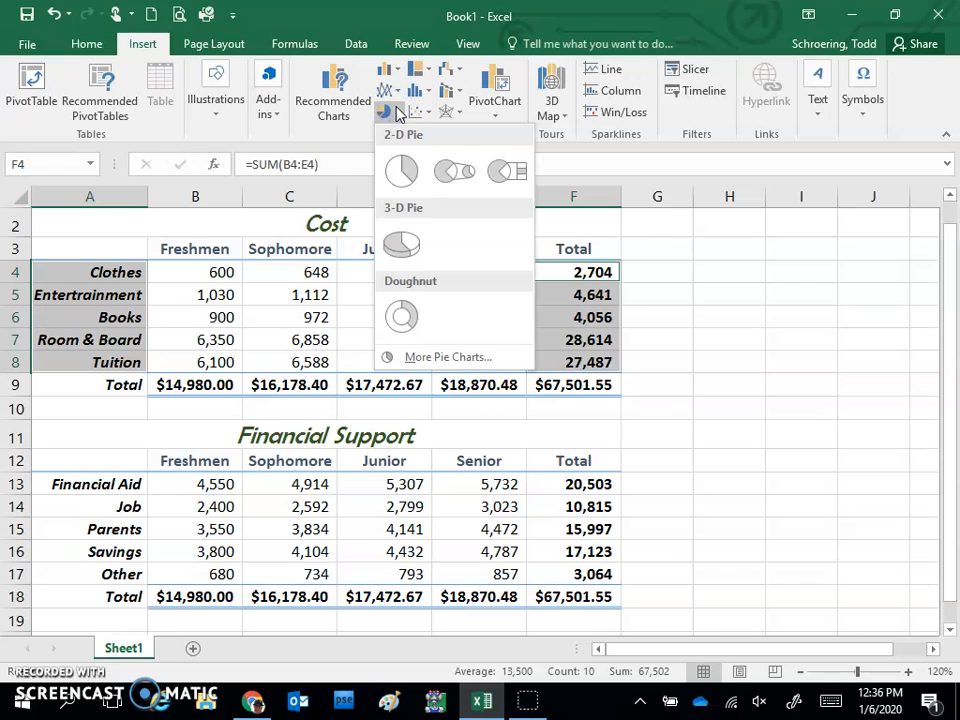
left_click(405, 248)
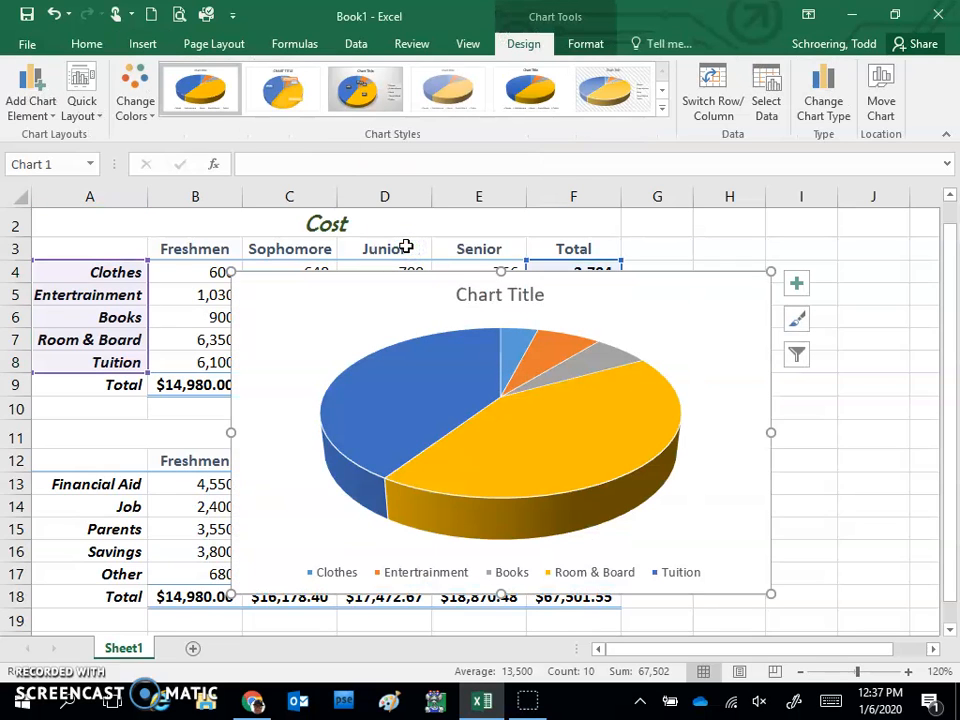
- Change the pie chart's title to "Junior Year Costs"
left_click(489, 295)
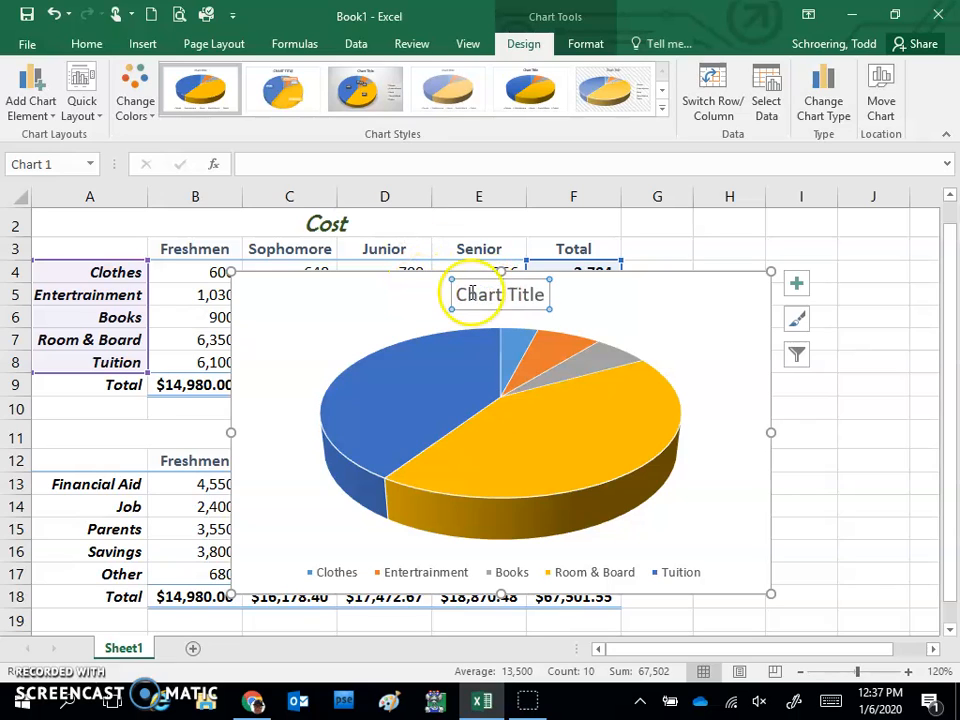
left_click_drag(459, 292, 543, 303)
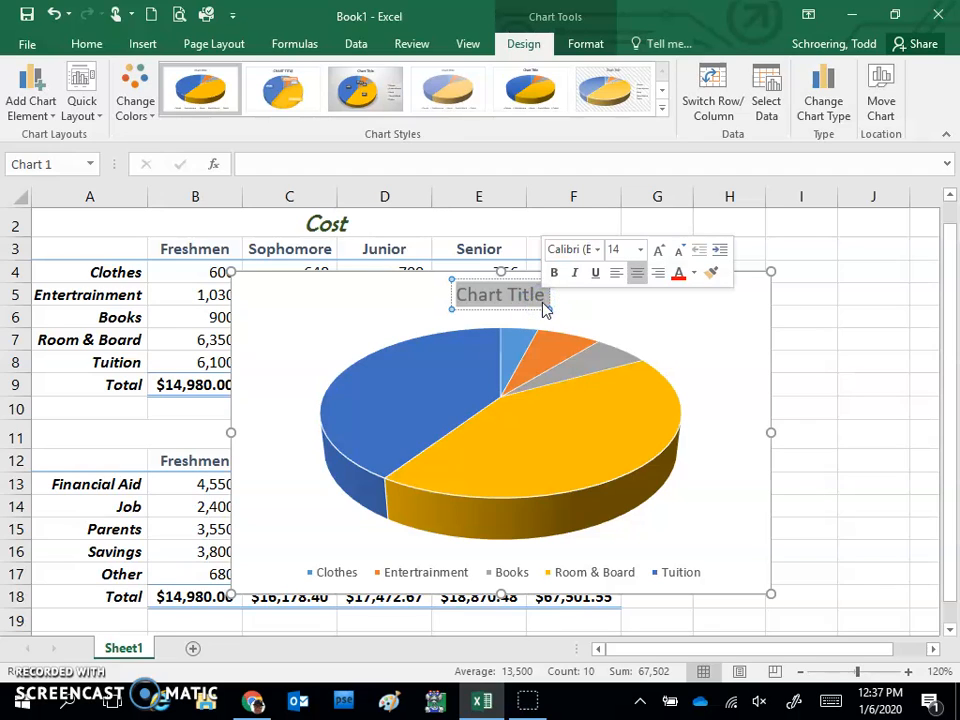
type("Junior Year Costs")
left_click(645, 335)
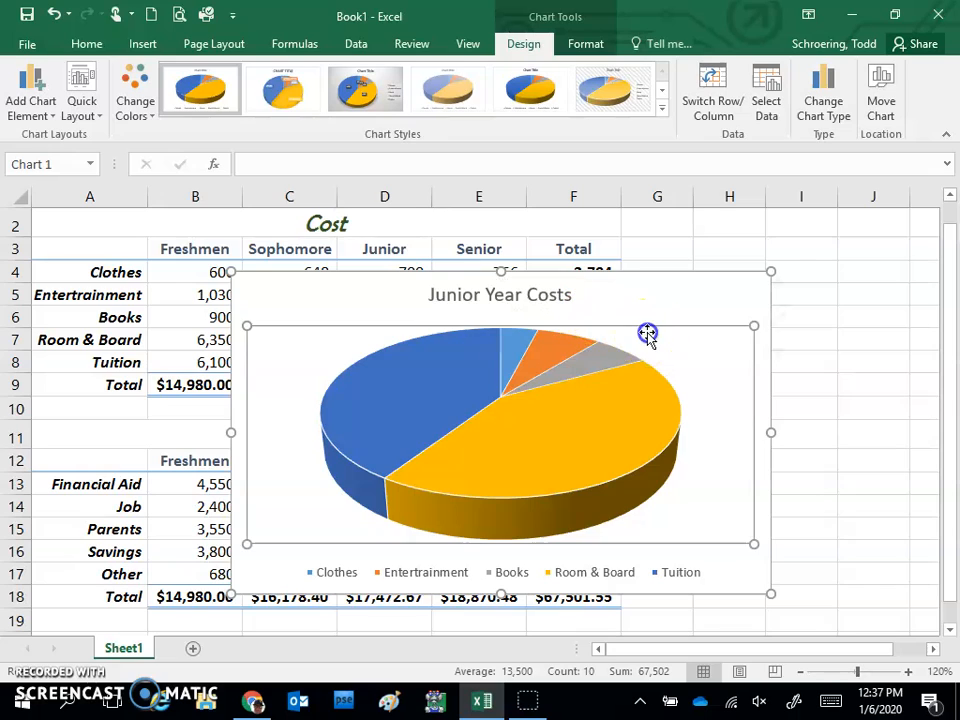
left_click(640, 305)
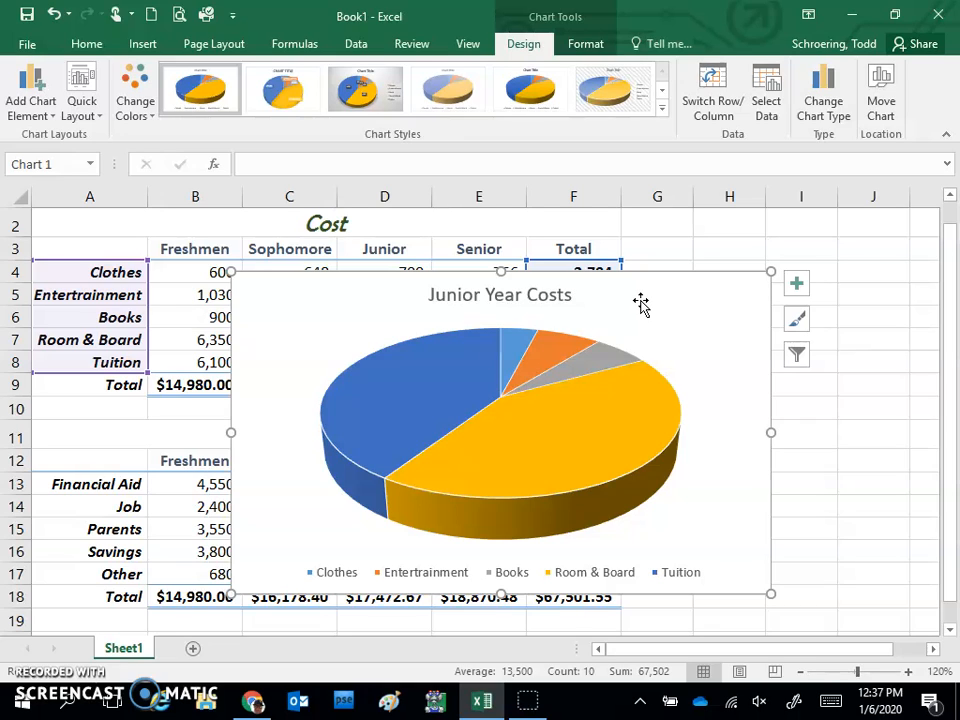
- Apply the third chart style, with gray gradient background, dark percentage labels and side legend, to the pie chart
left_click(612, 312)
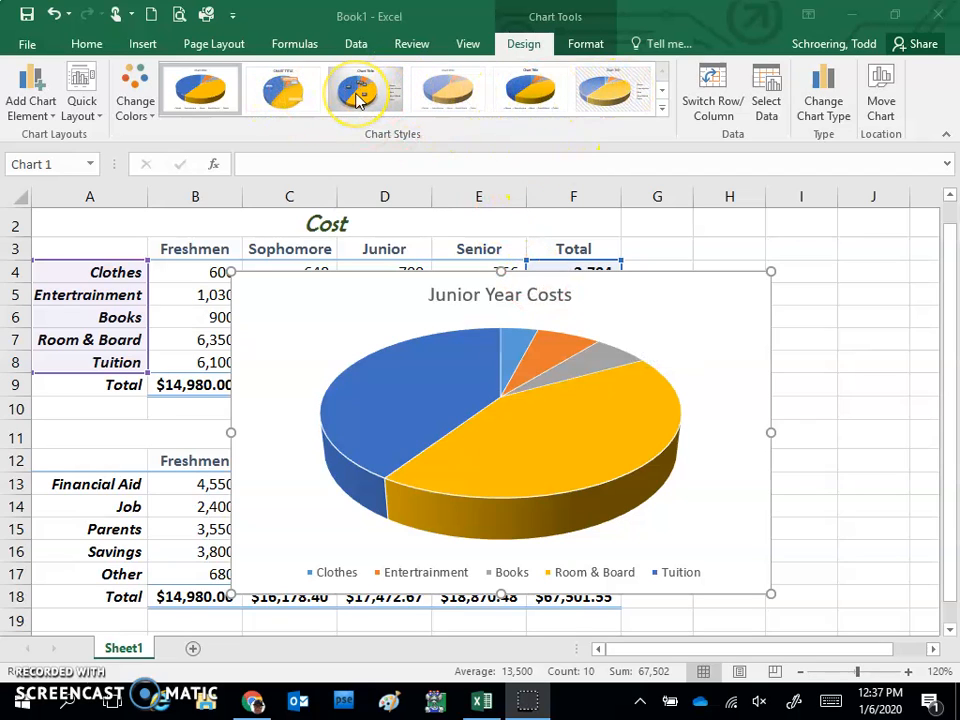
left_click(357, 100)
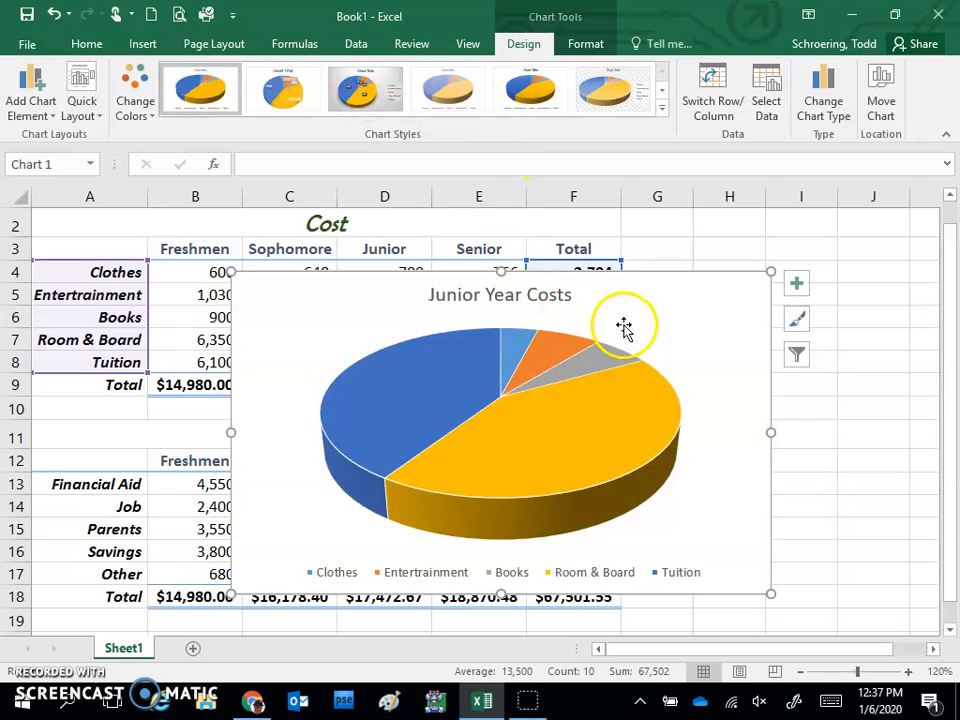
left_click(729, 343)
left_click(368, 100)
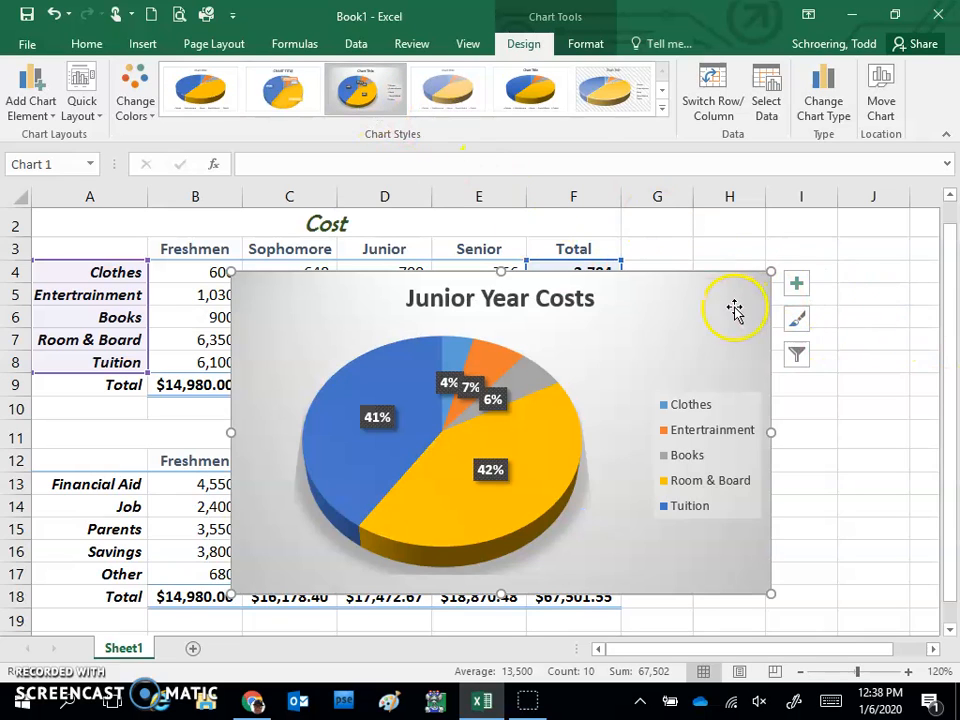
- Move the pie chart beside the Cost table starting at column G and shrink it to cover about G3:N13
left_click_drag(735, 304, 915, 275)
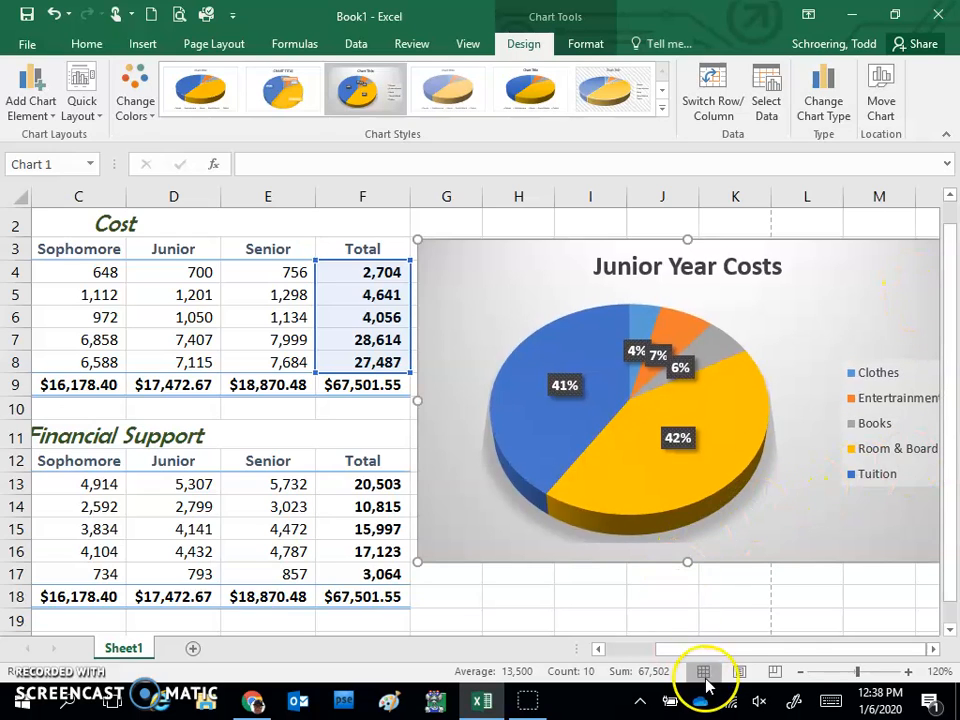
left_click(934, 652)
left_click(934, 652)
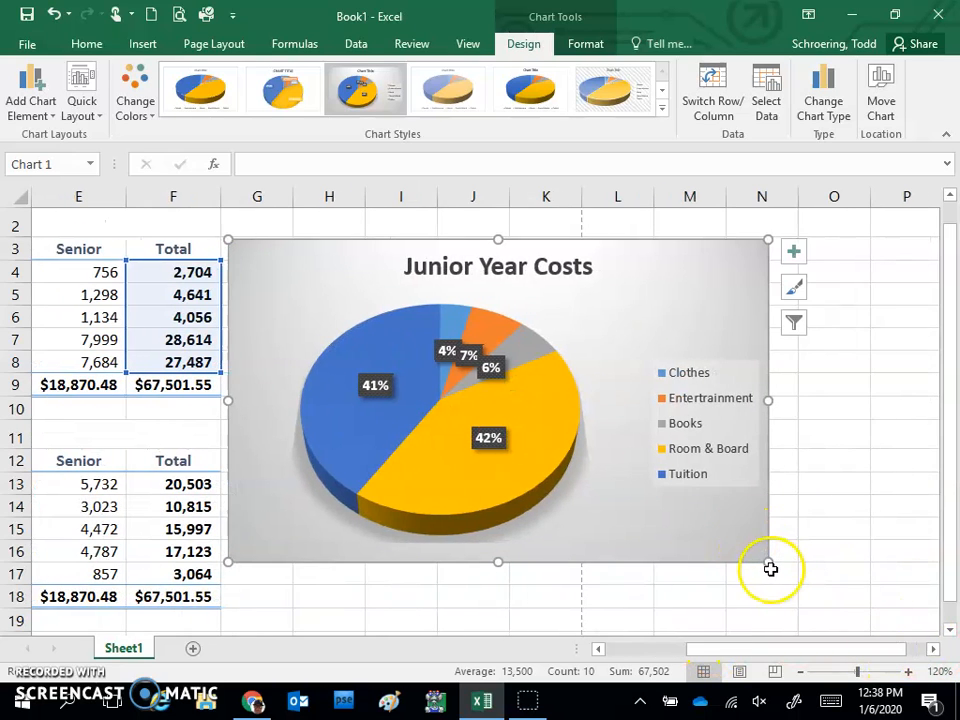
left_click_drag(768, 563, 737, 479)
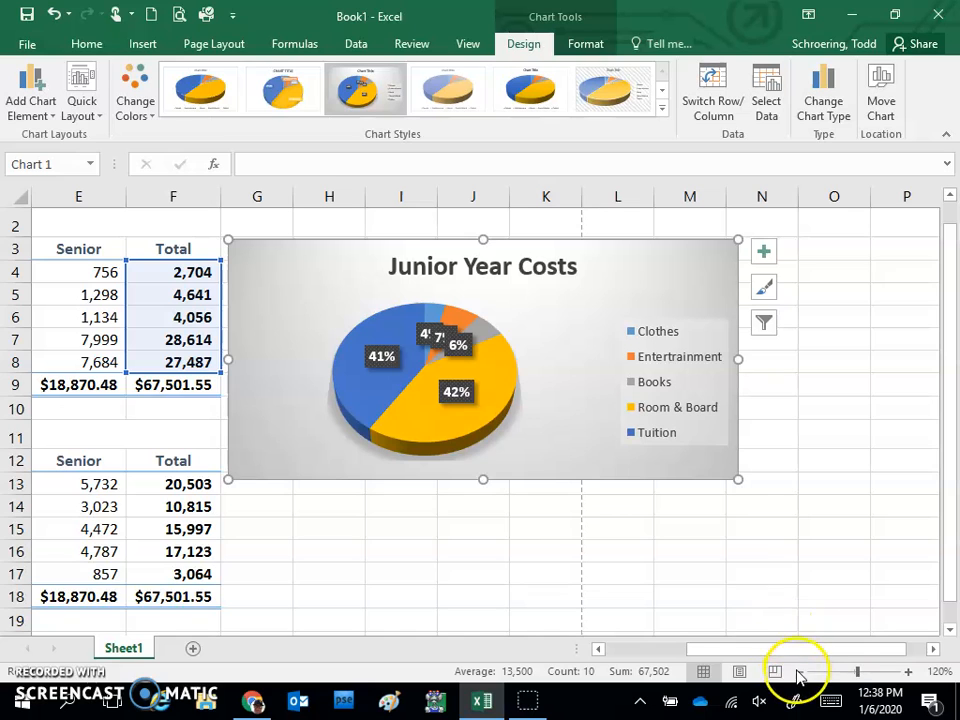
- Insert a 3-D pie chart from the financial support labels in A13:A17 and their totals in F13:F17
left_click_drag(793, 662, 710, 677)
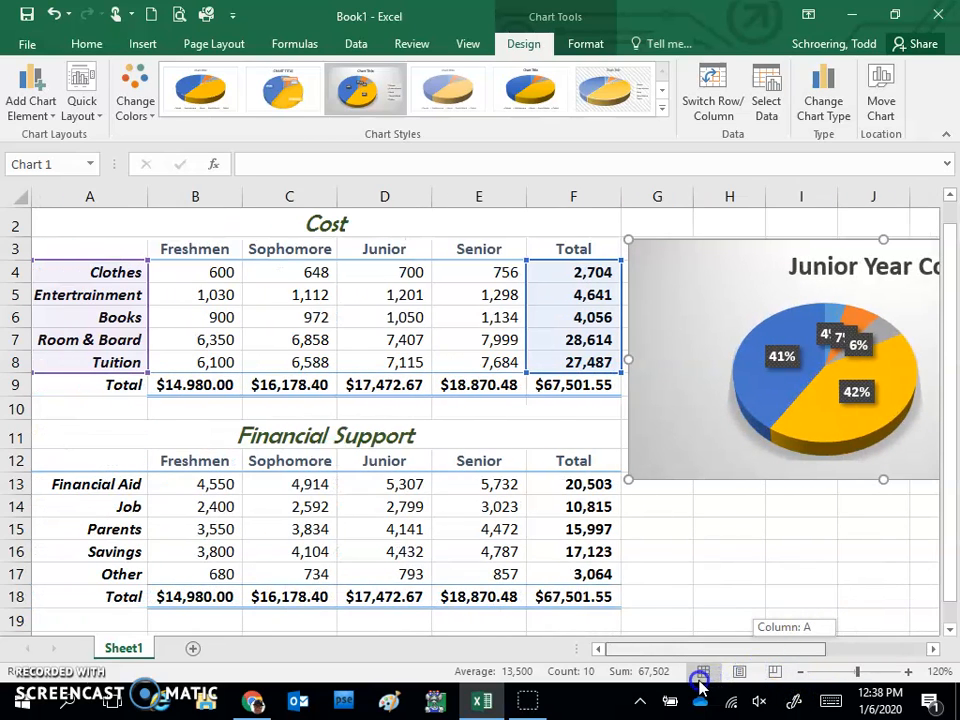
left_click(98, 484)
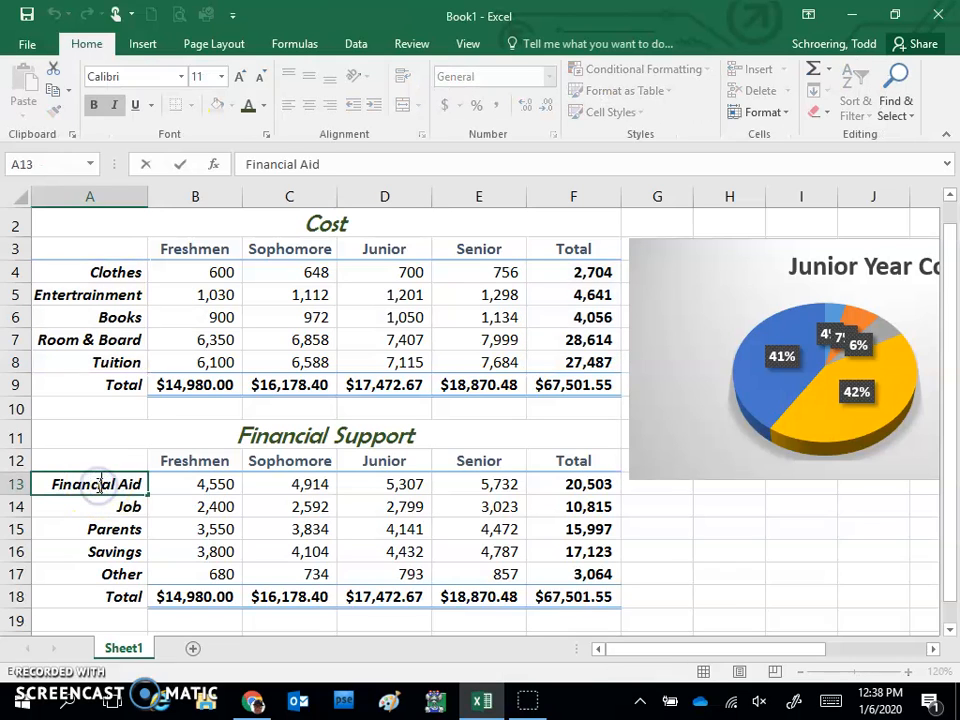
left_click_drag(98, 484, 103, 516)
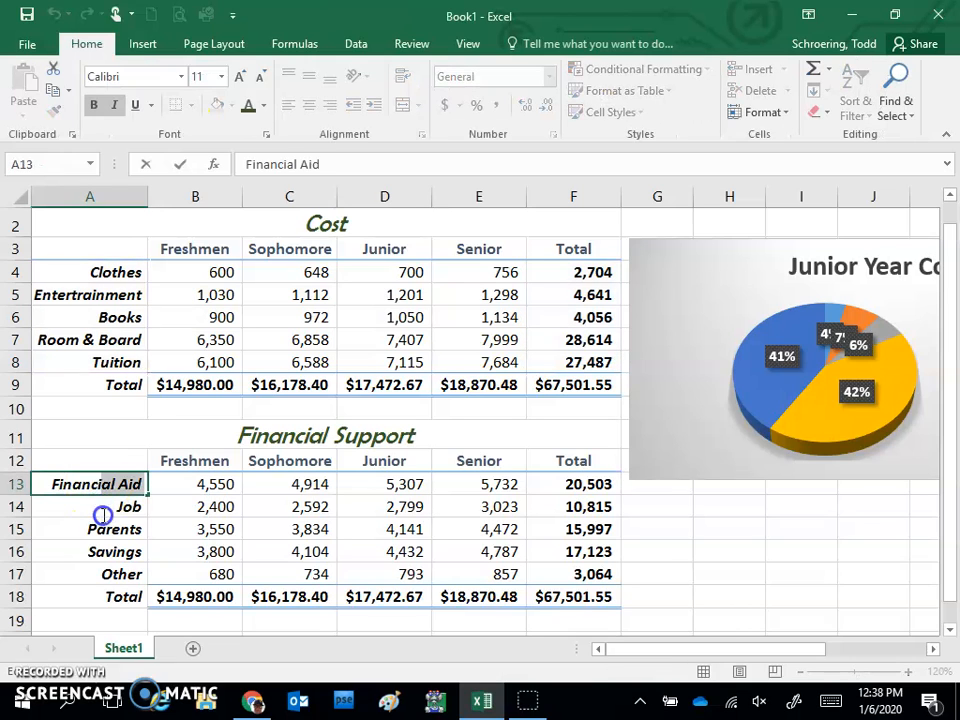
left_click_drag(107, 574, 110, 476)
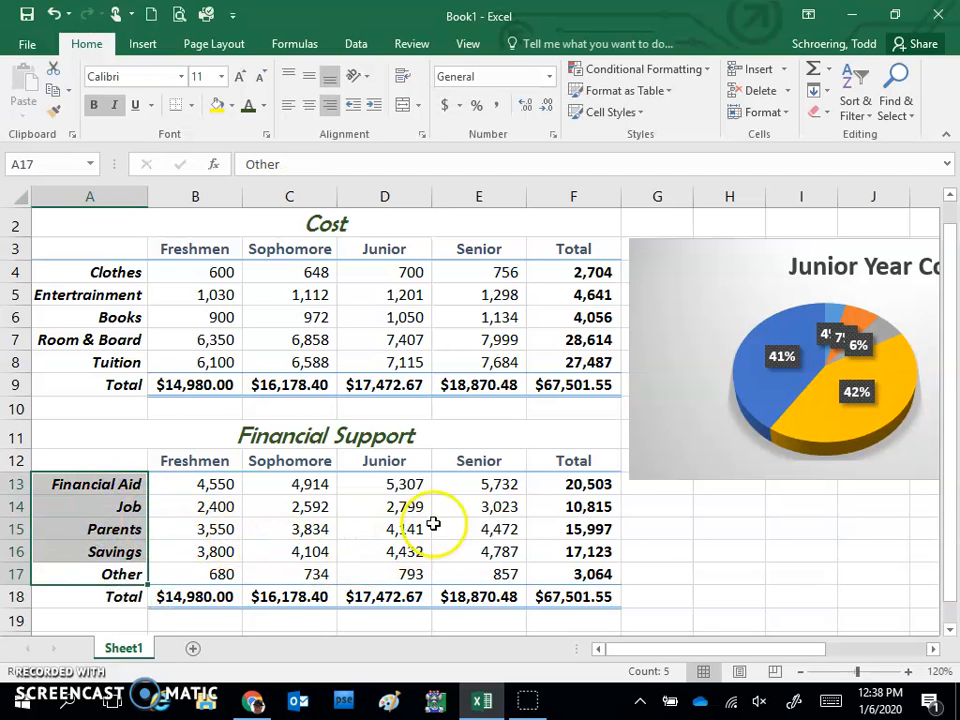
left_click_drag(574, 484, 583, 573)
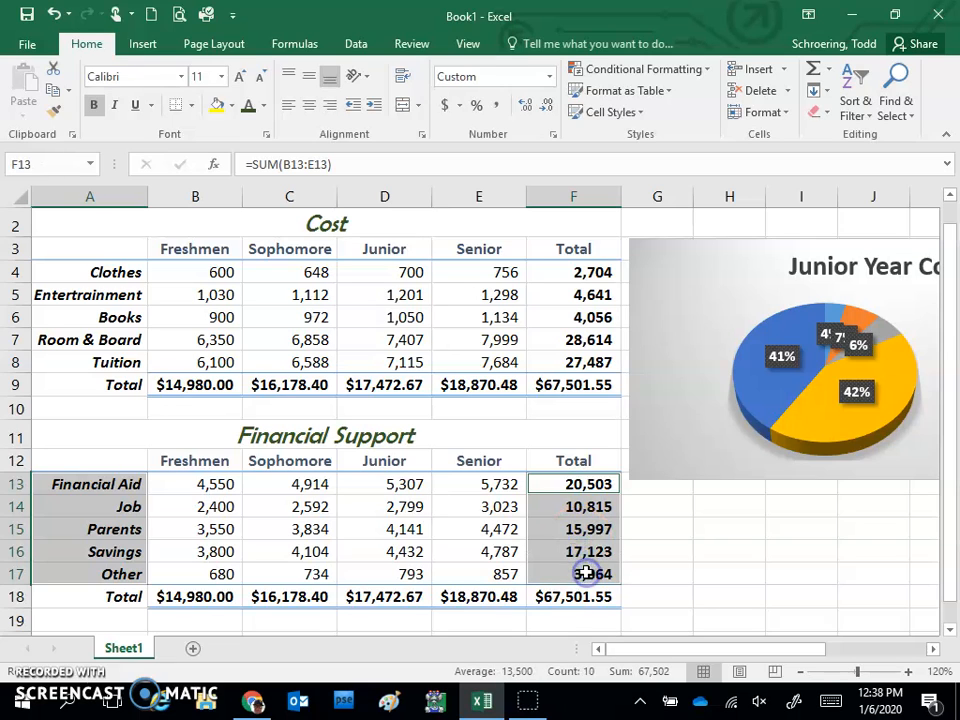
left_click(143, 45)
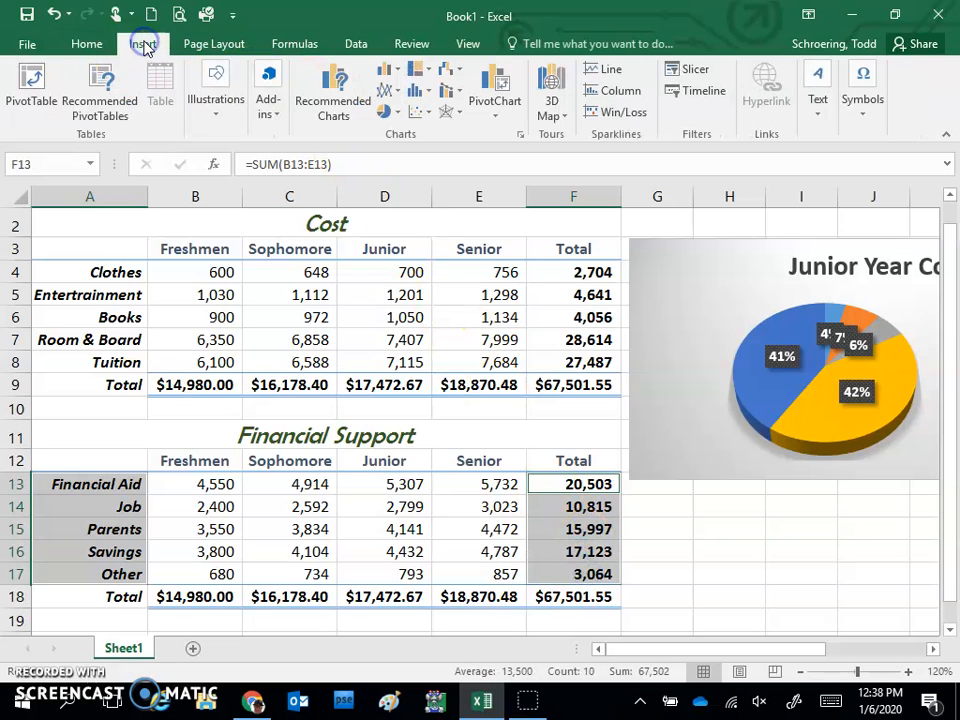
left_click(390, 111)
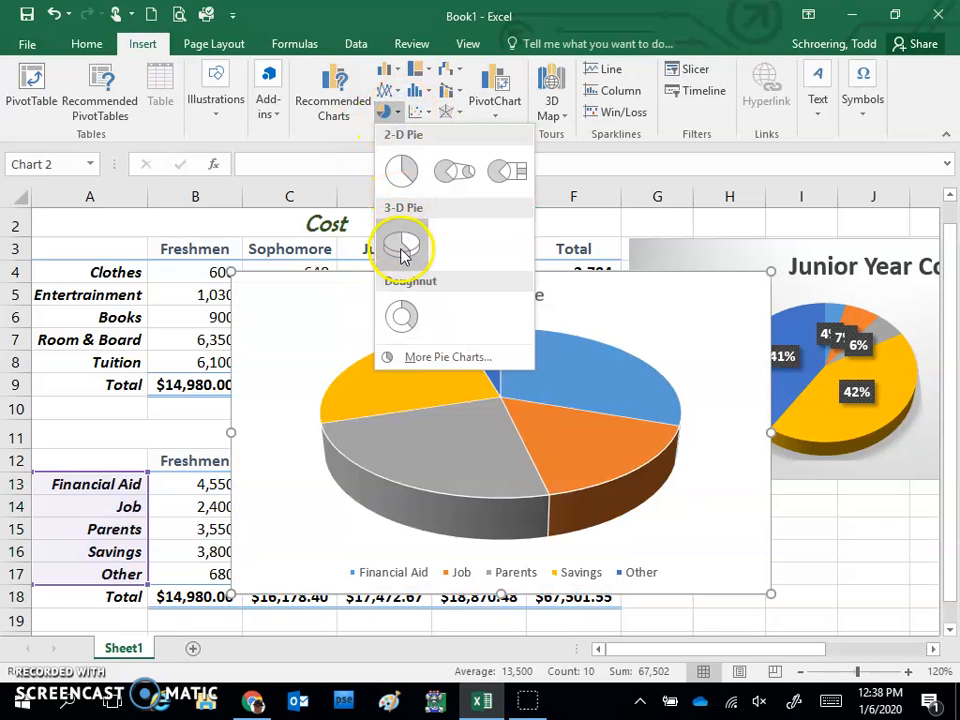
left_click(401, 252)
- Change the new pie chart's title to "Junior Year Financial Support"
left_click(467, 293)
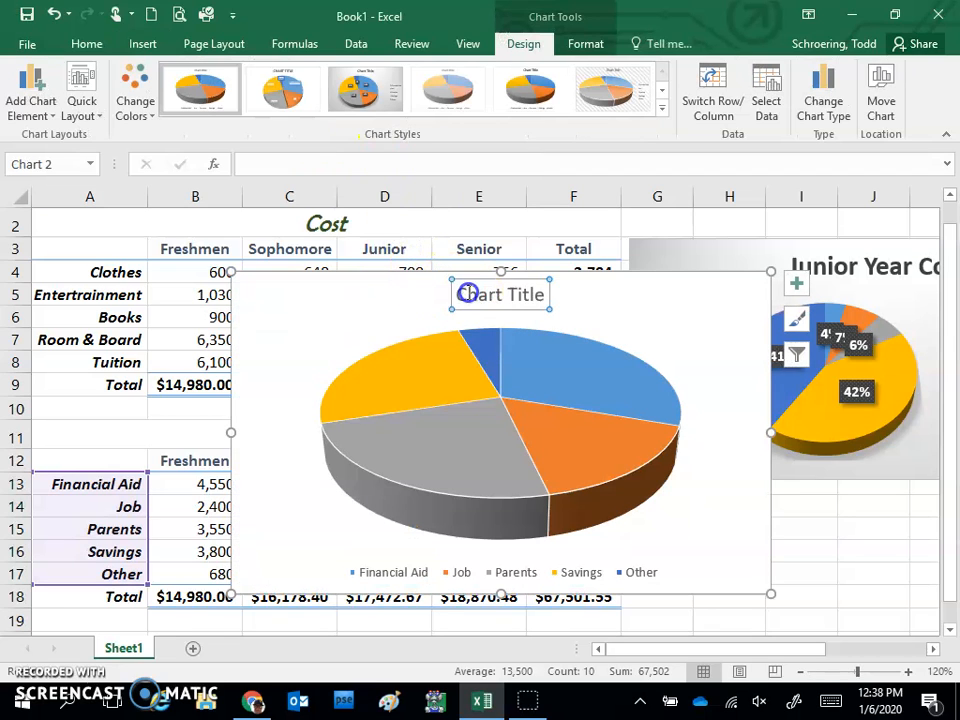
left_click_drag(460, 292, 535, 293)
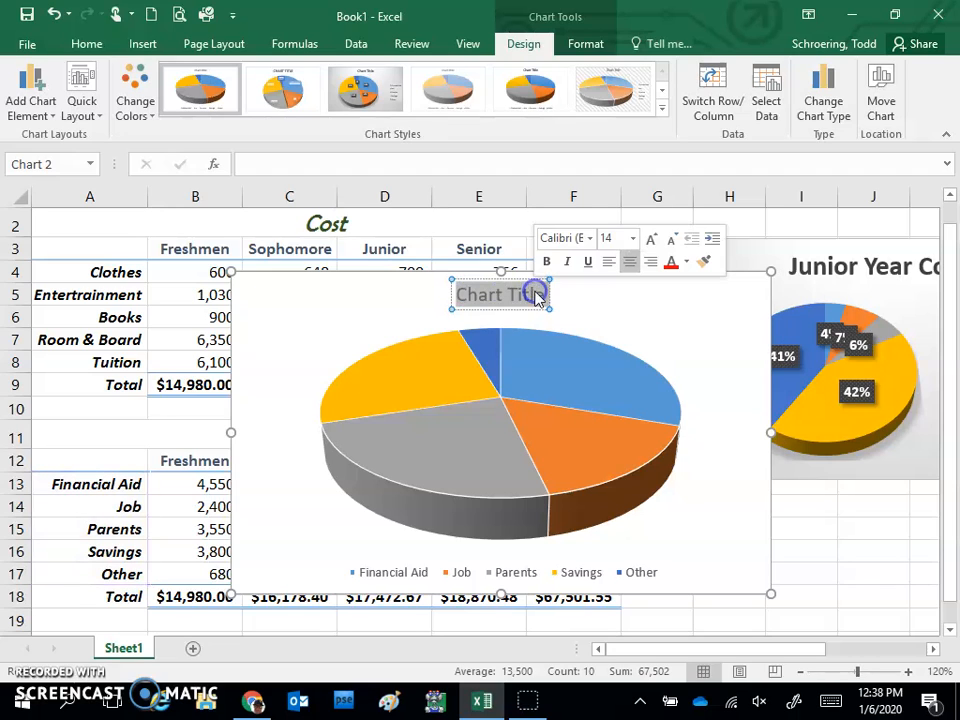
type("Juni")
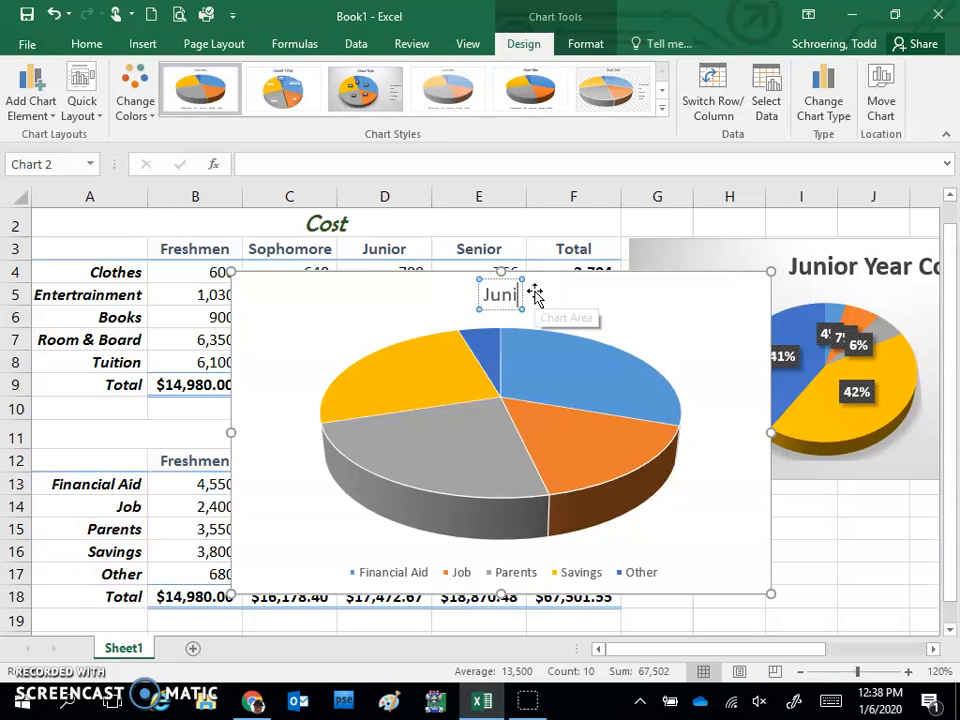
type("or Yea")
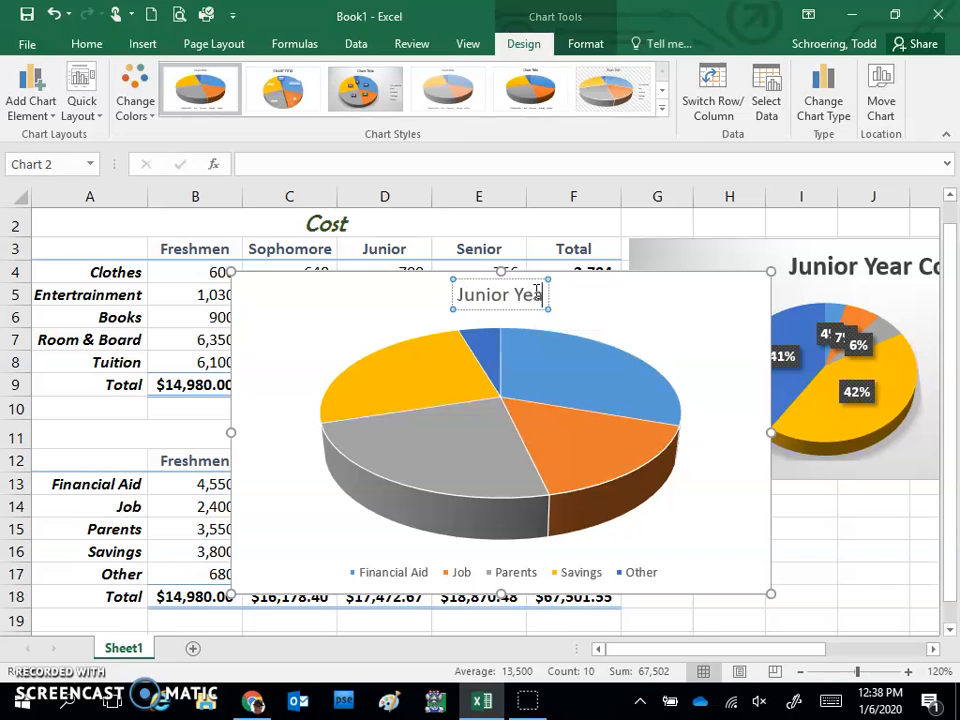
type("r Financial Support")
left_click(655, 311)
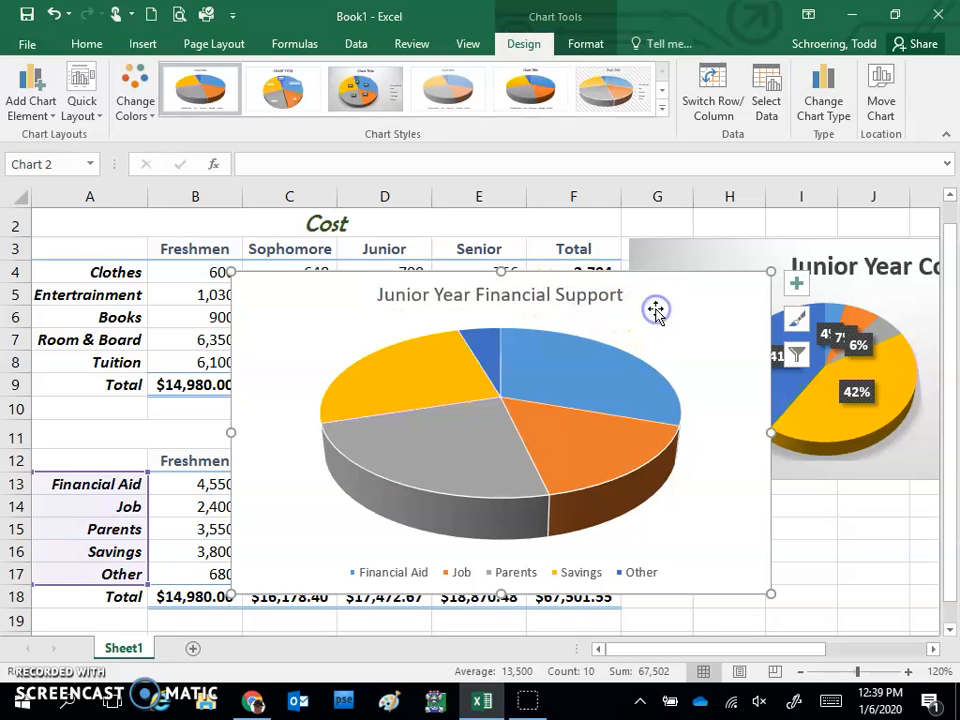
- Apply the fourth chart style to the Financial Support pie, and place it below the Costs chart, shrunk to about G13:M22
left_click(437, 93)
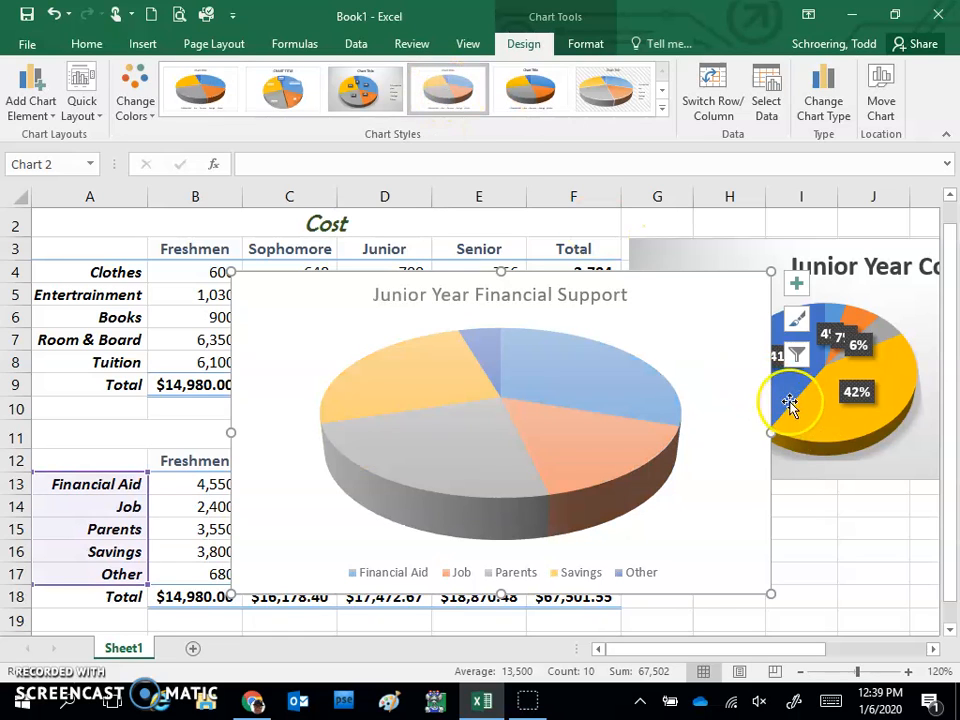
left_click_drag(681, 321, 585, 535)
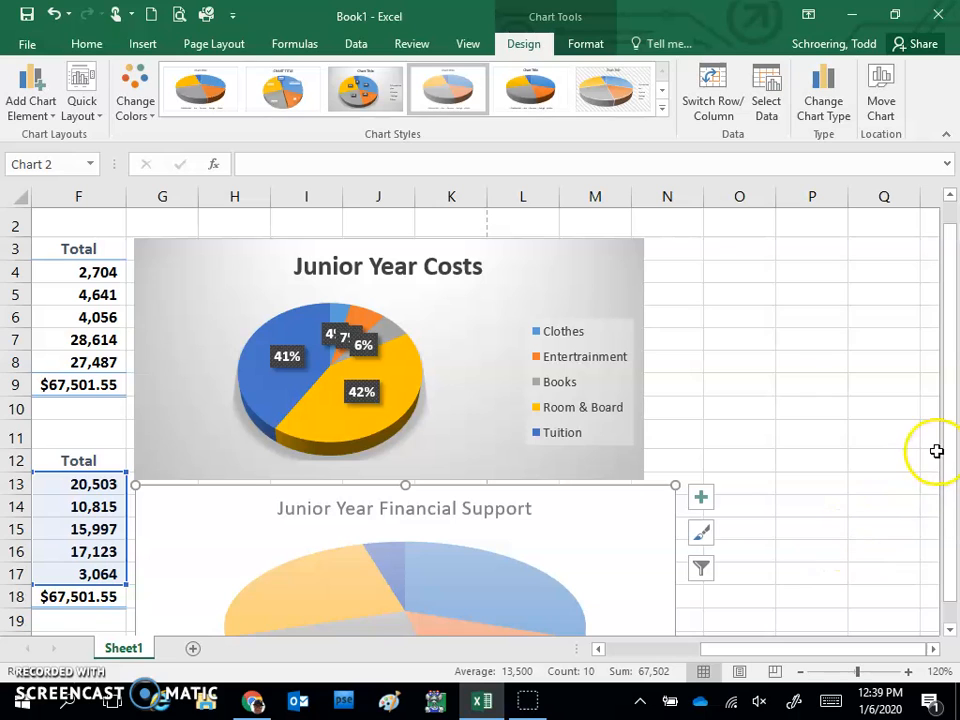
left_click_drag(949, 444, 949, 573)
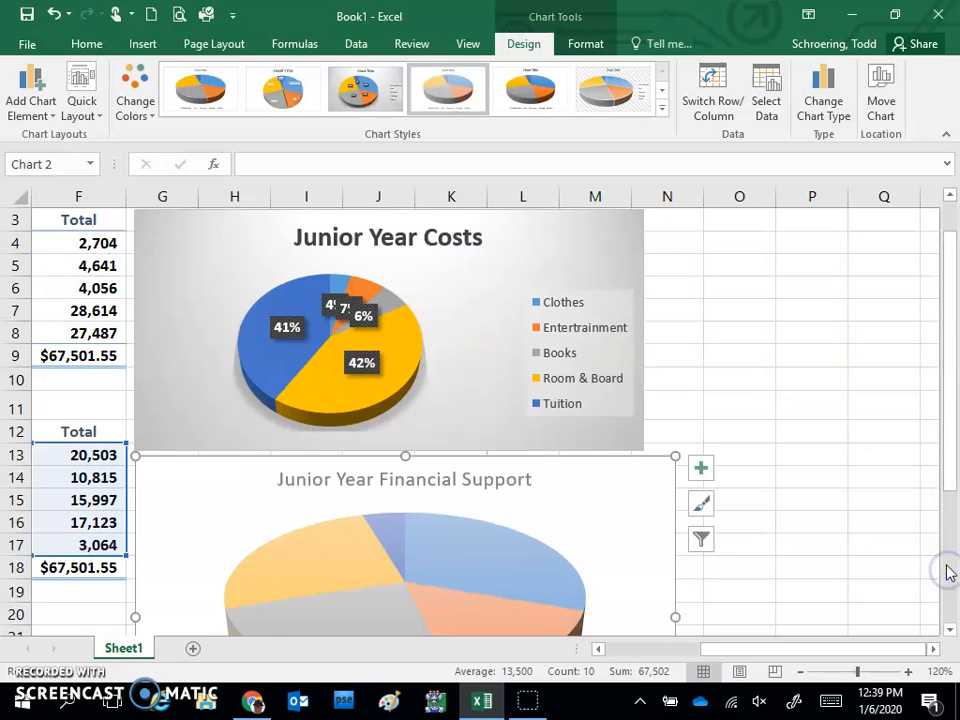
left_click_drag(949, 302, 955, 435)
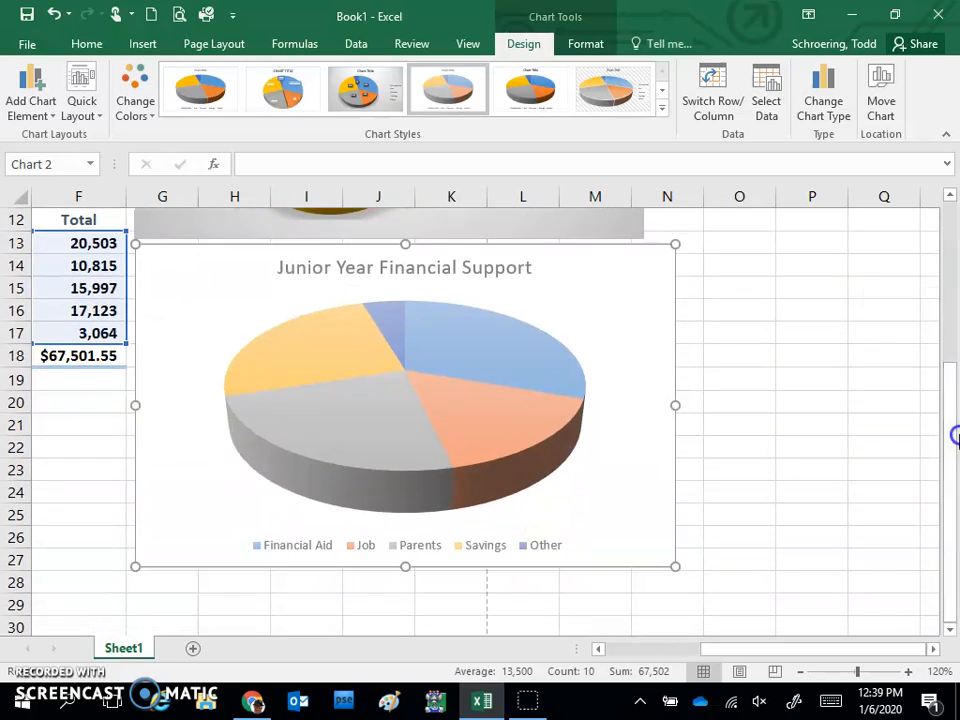
left_click_drag(675, 566, 636, 459)
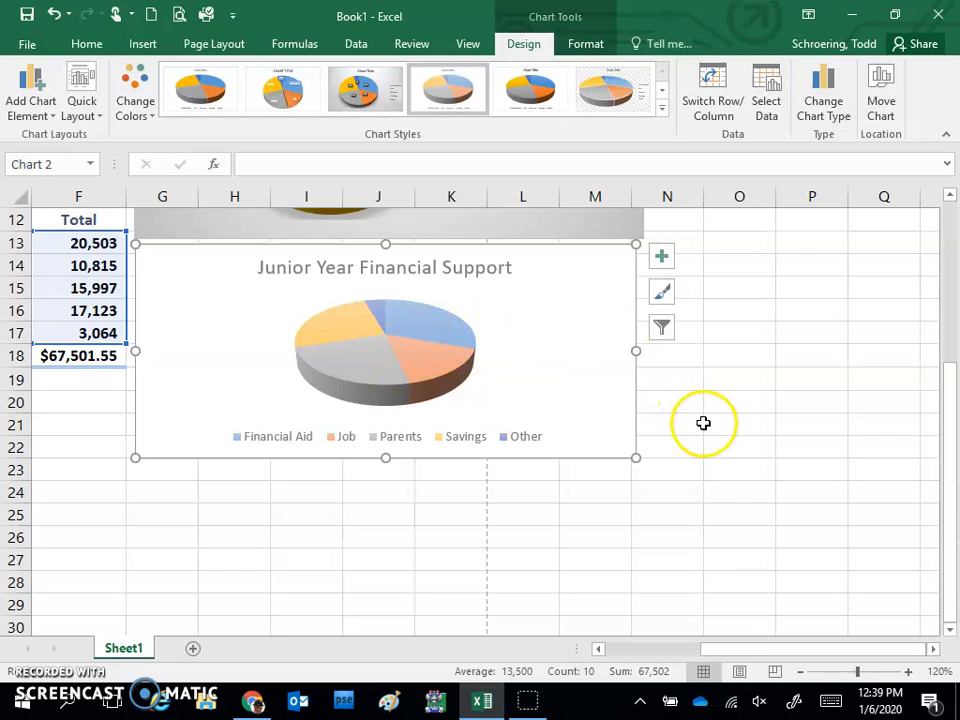
- Fill only the Job slice of the Financial Support pie with a darker green theme color
left_click(426, 375)
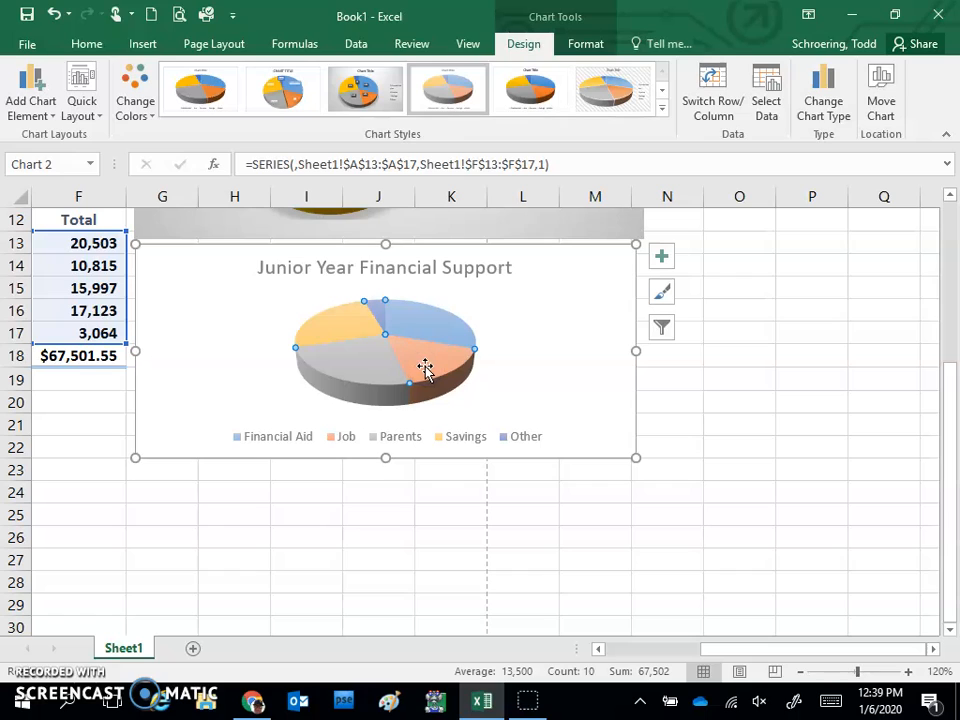
left_click(426, 366)
left_click(581, 45)
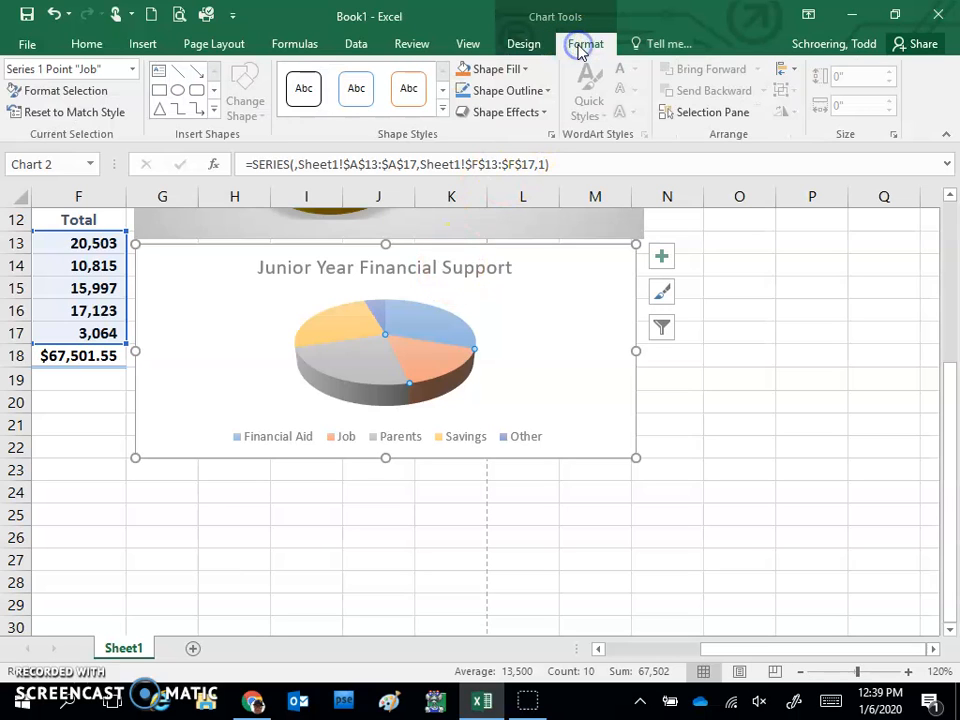
left_click(524, 70)
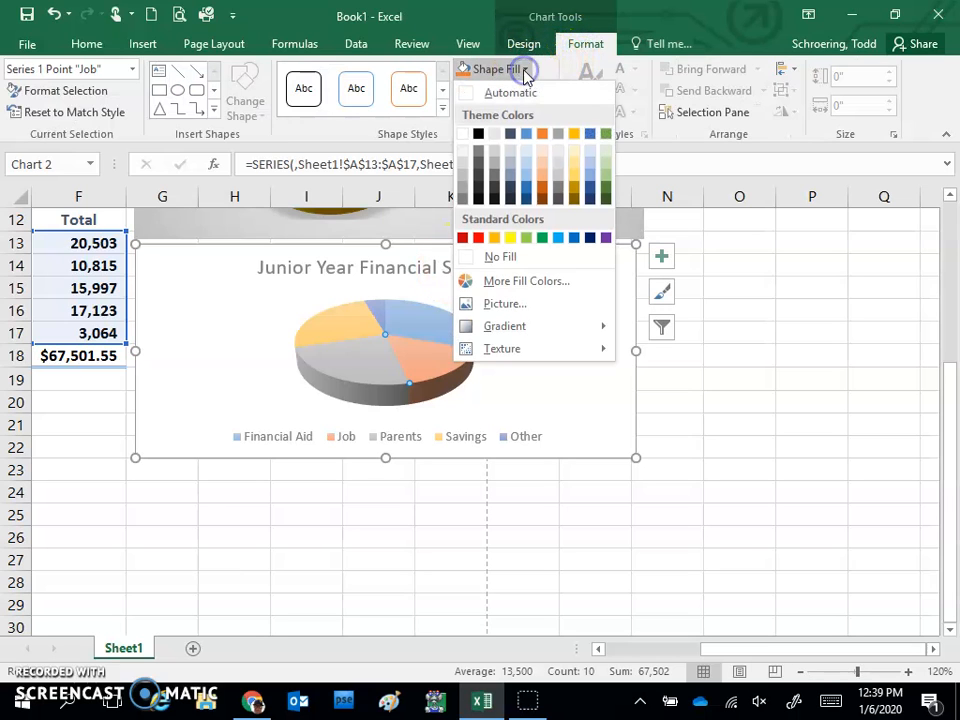
left_click(606, 183)
- Fill the Parents slice of the Financial Support pie with a darker orange theme color
left_click(356, 357)
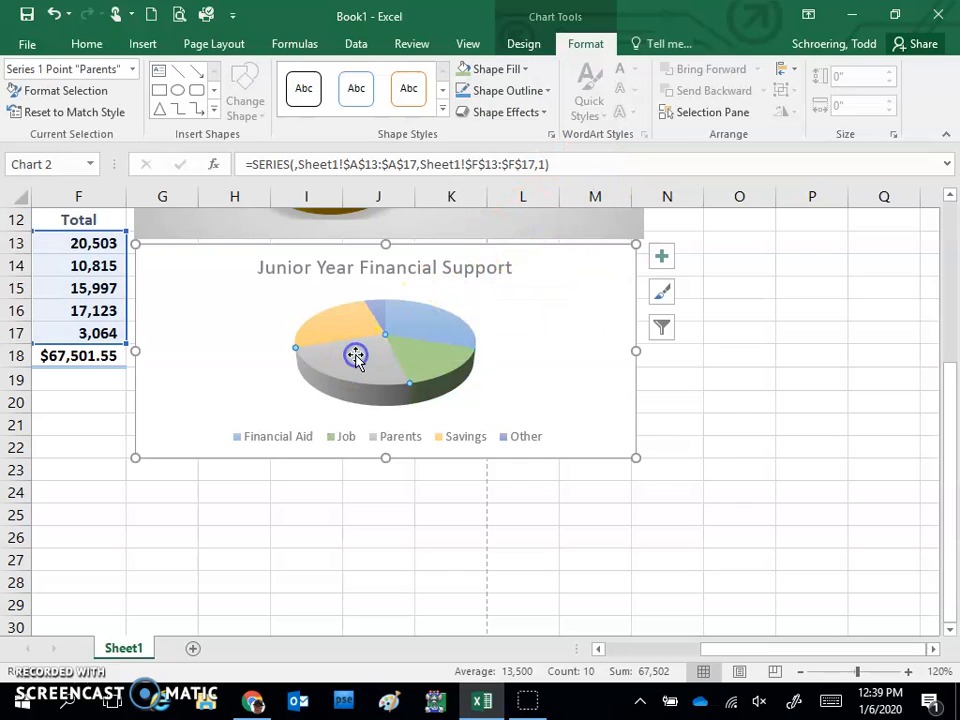
left_click(525, 69)
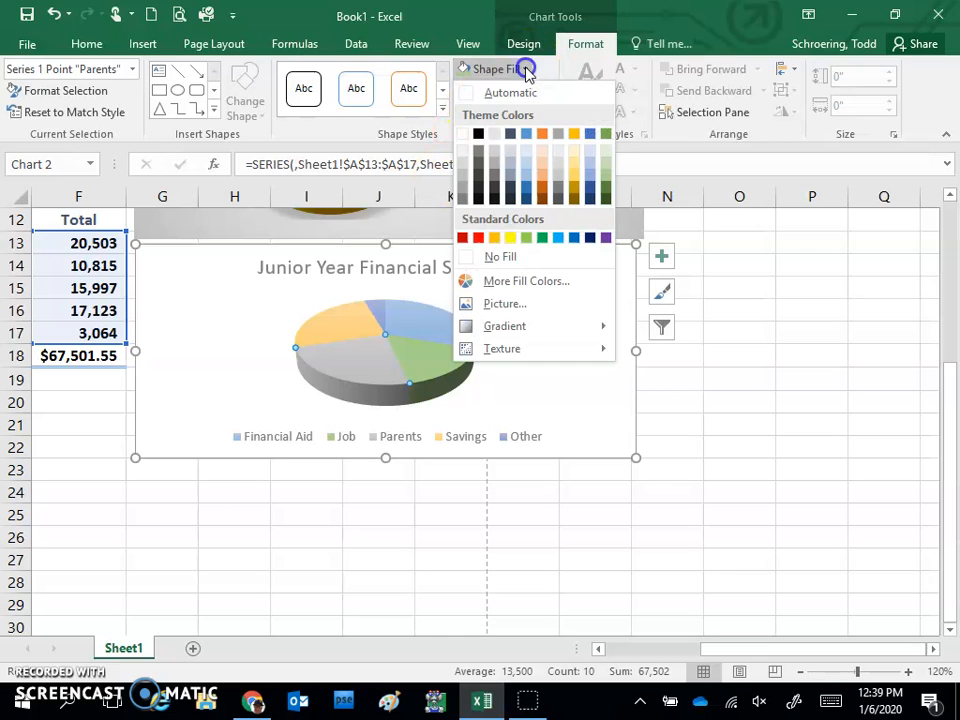
left_click(542, 183)
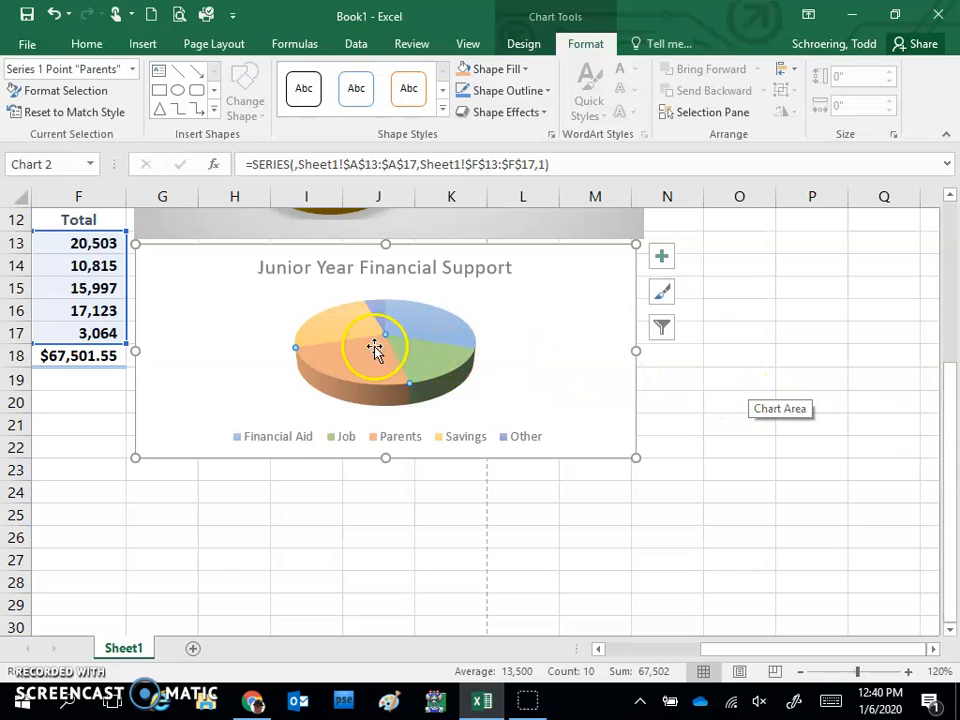
left_click(334, 331)
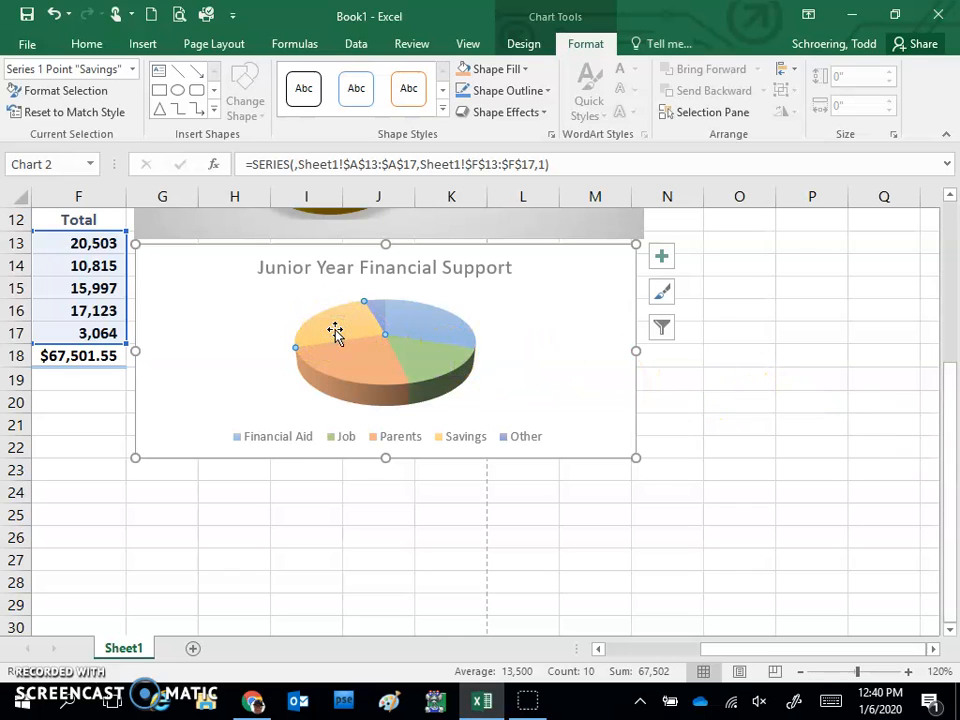
left_click(551, 328)
left_click(403, 320)
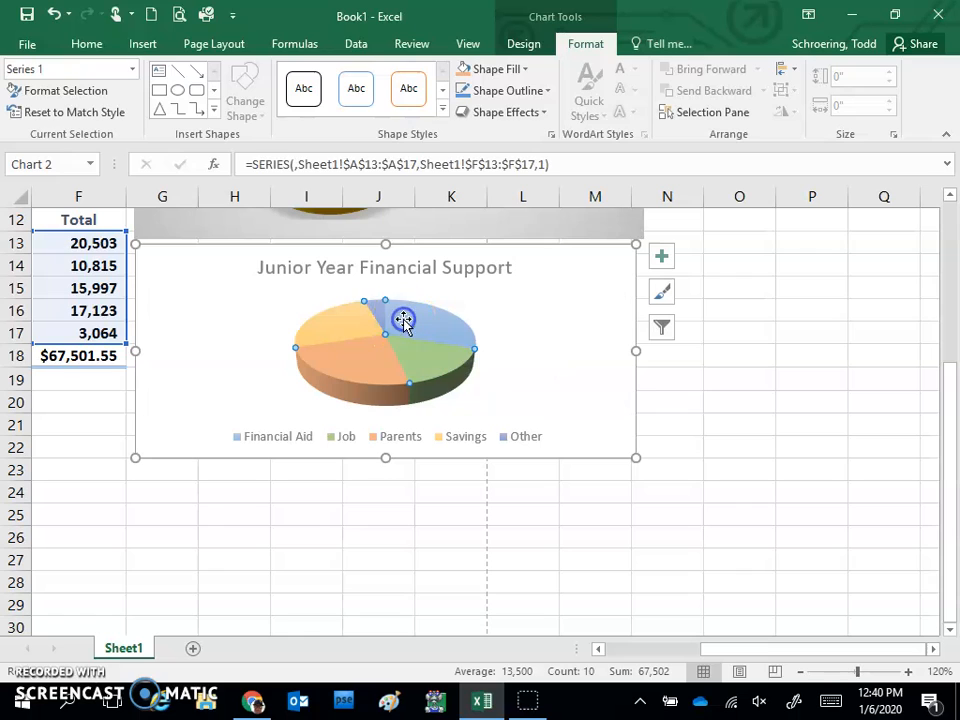
left_click(423, 317)
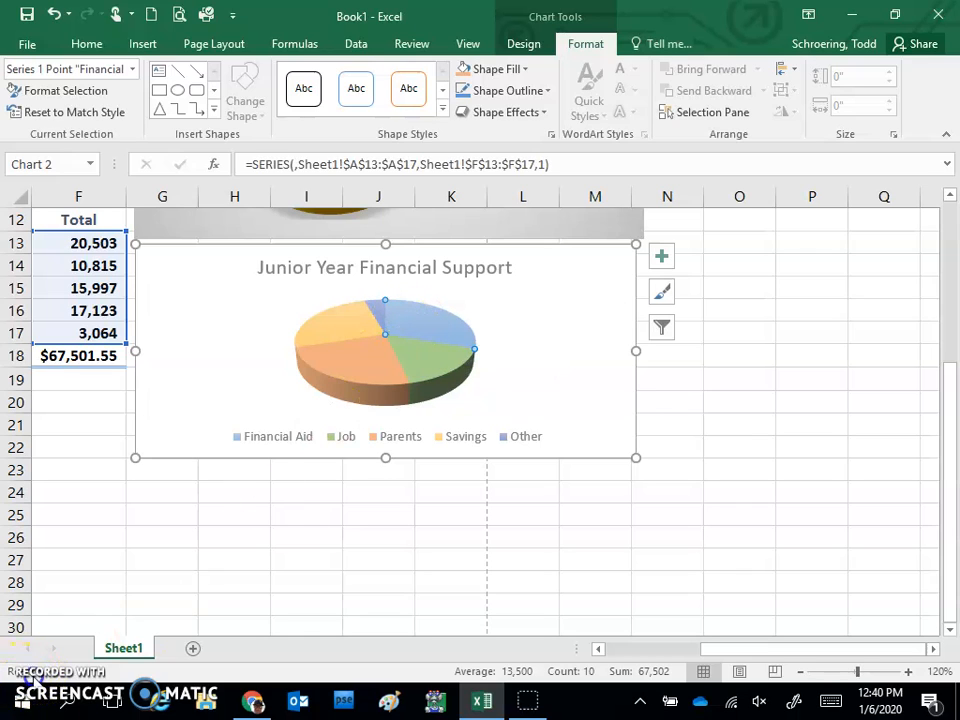
- Rename the worksheet Sheet1 as "Cost & Support" and deselect the chart
double_click(124, 649)
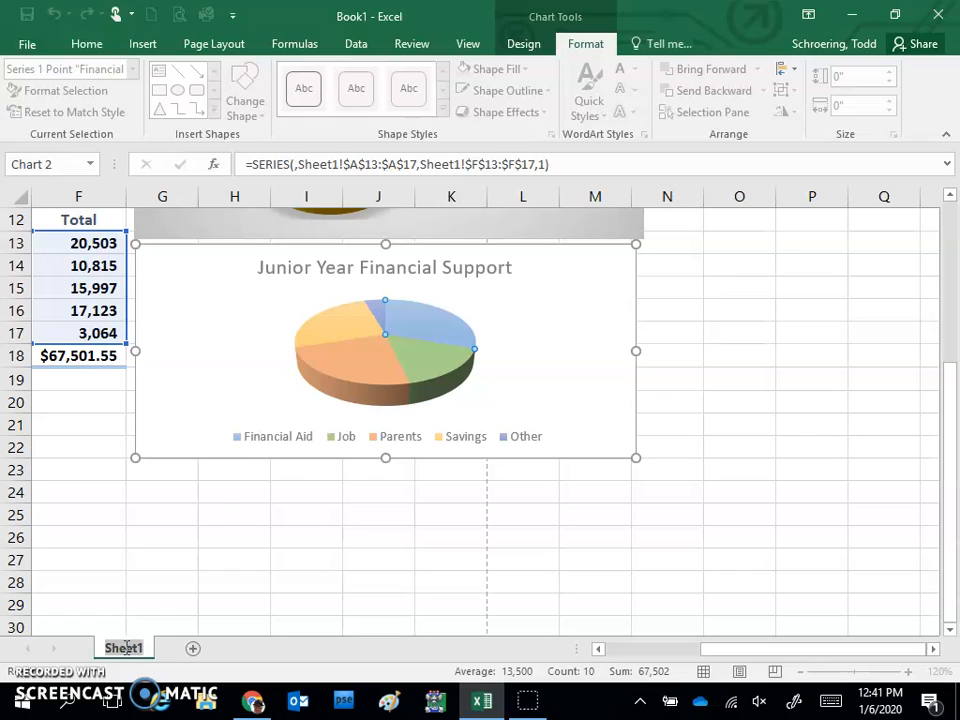
type("d")
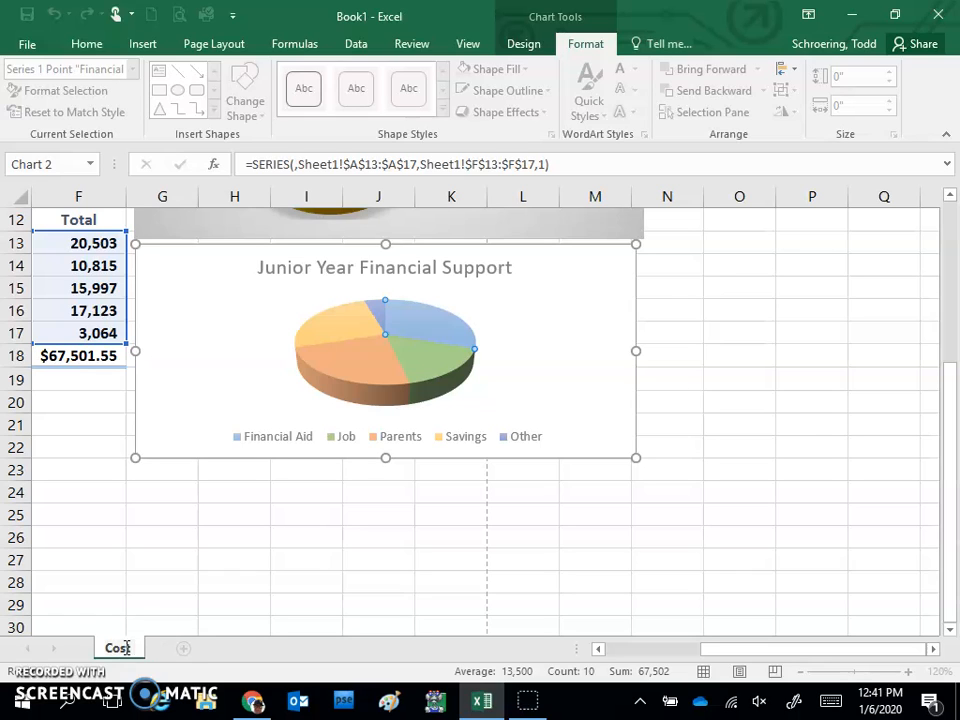
type("ost & Suppor")
key("Return")
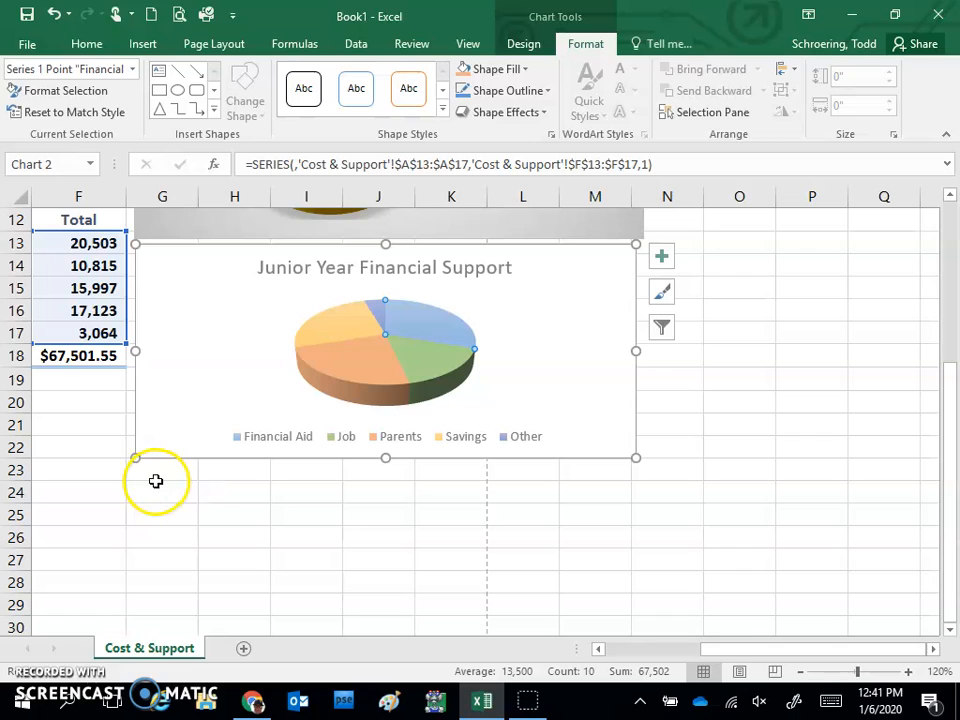
left_click(72, 414)
left_click_drag(73, 413, 78, 452)
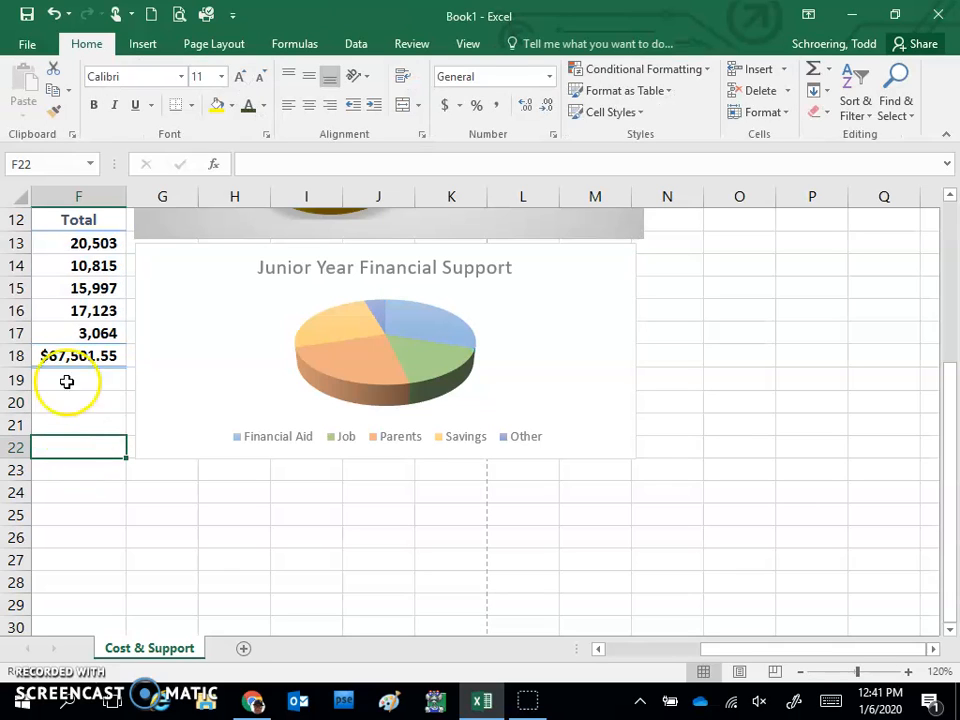
- Set the print scaling to Fit Sheet on One Page so the tables and both charts print together
left_click(22, 43)
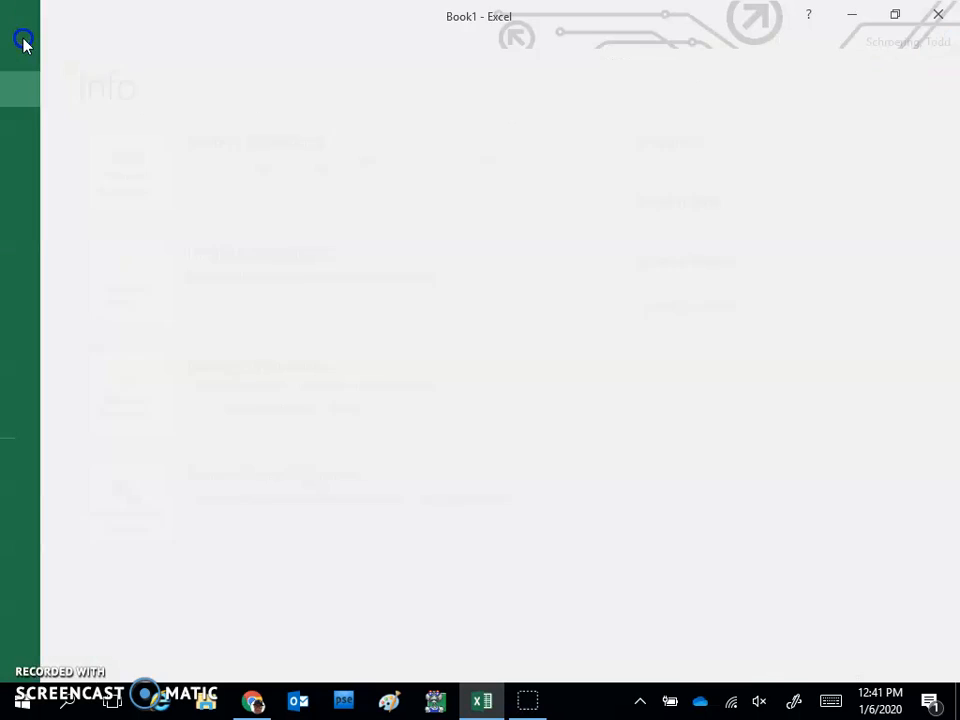
left_click(45, 269)
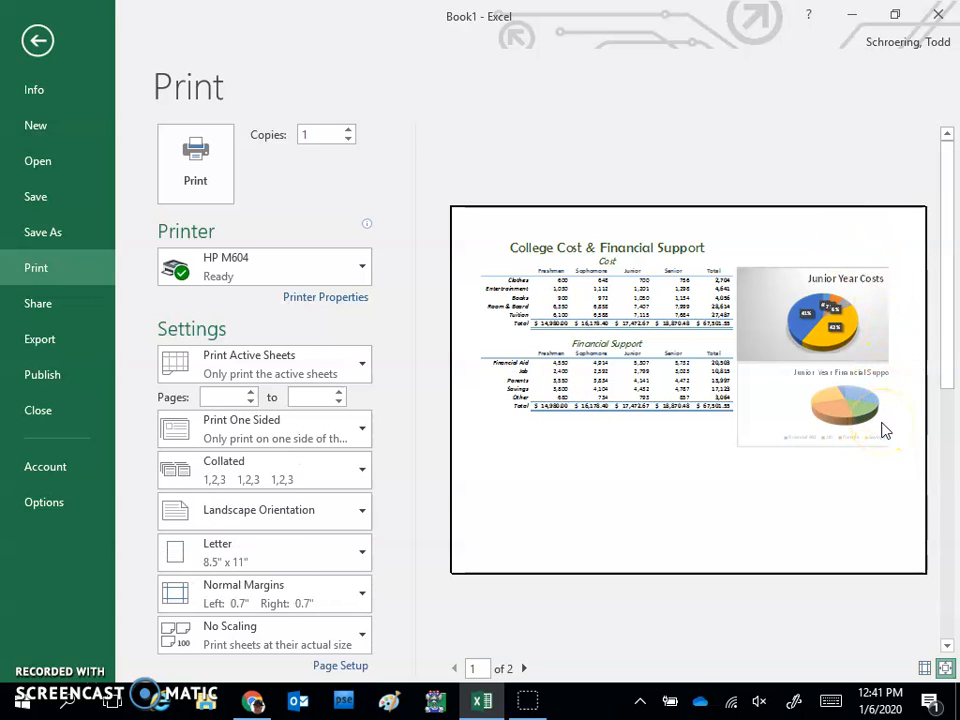
left_click(262, 642)
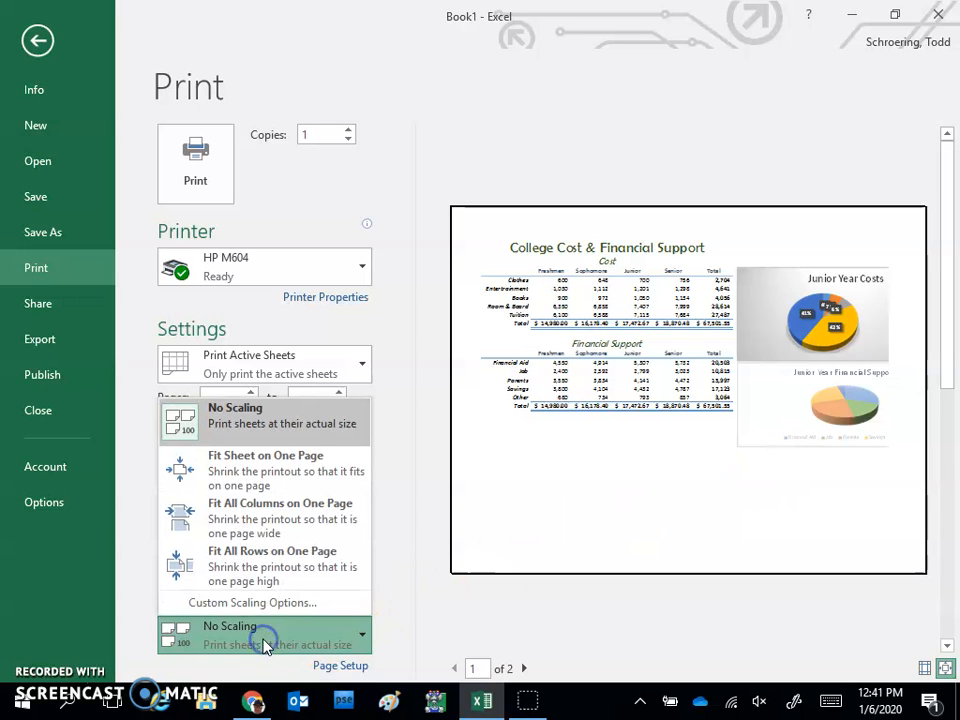
left_click(212, 475)
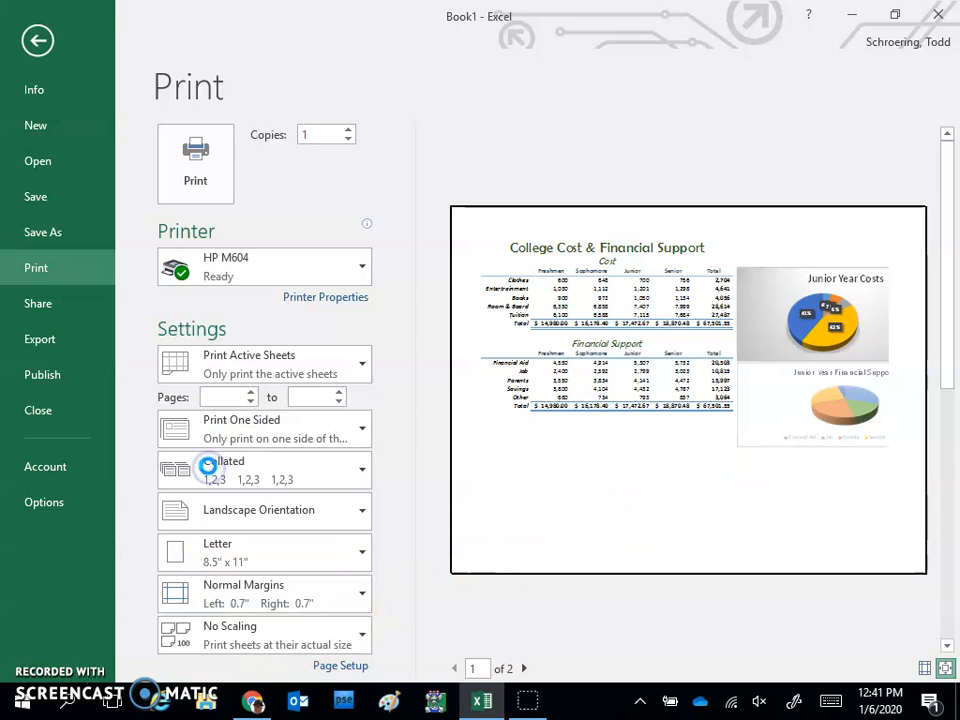